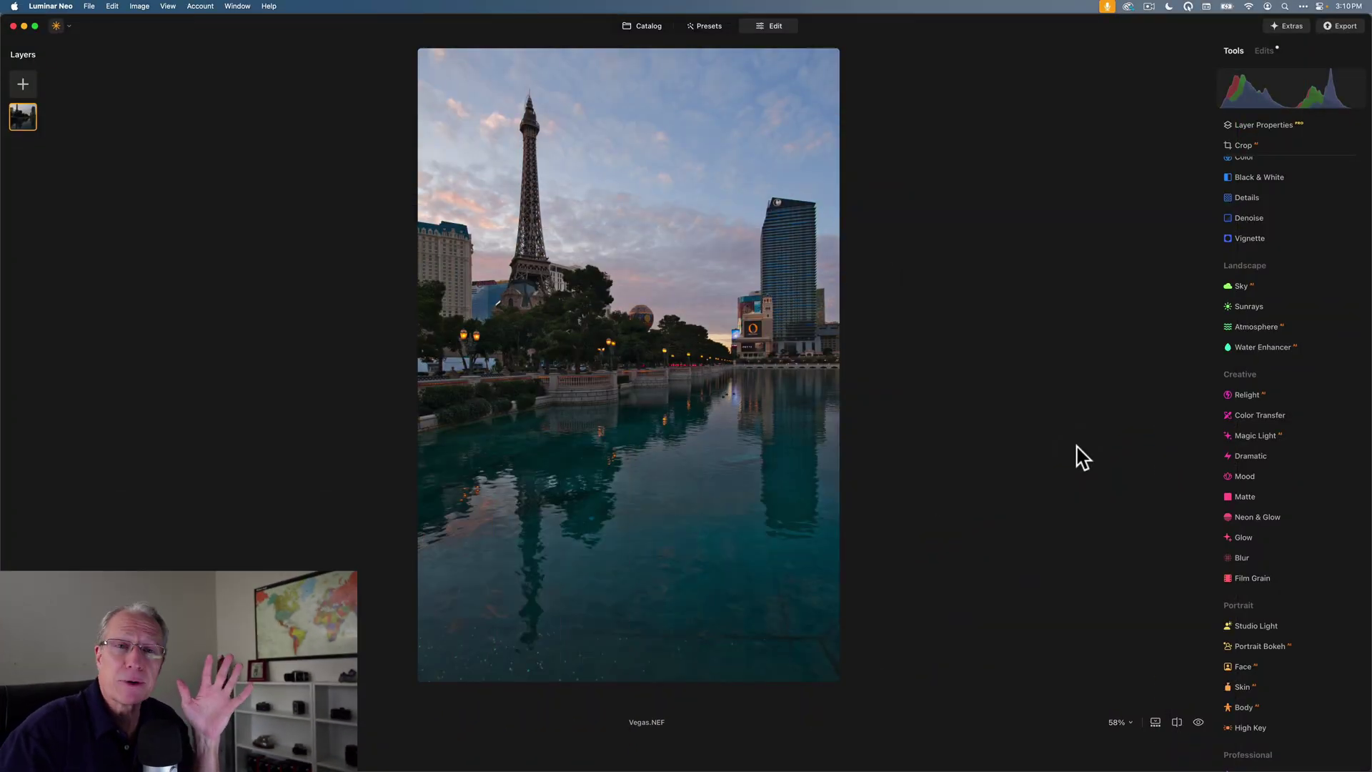
Toggle between the original and edited Vegas photo to compare them.
{"action": "key", "text": "backslash"}
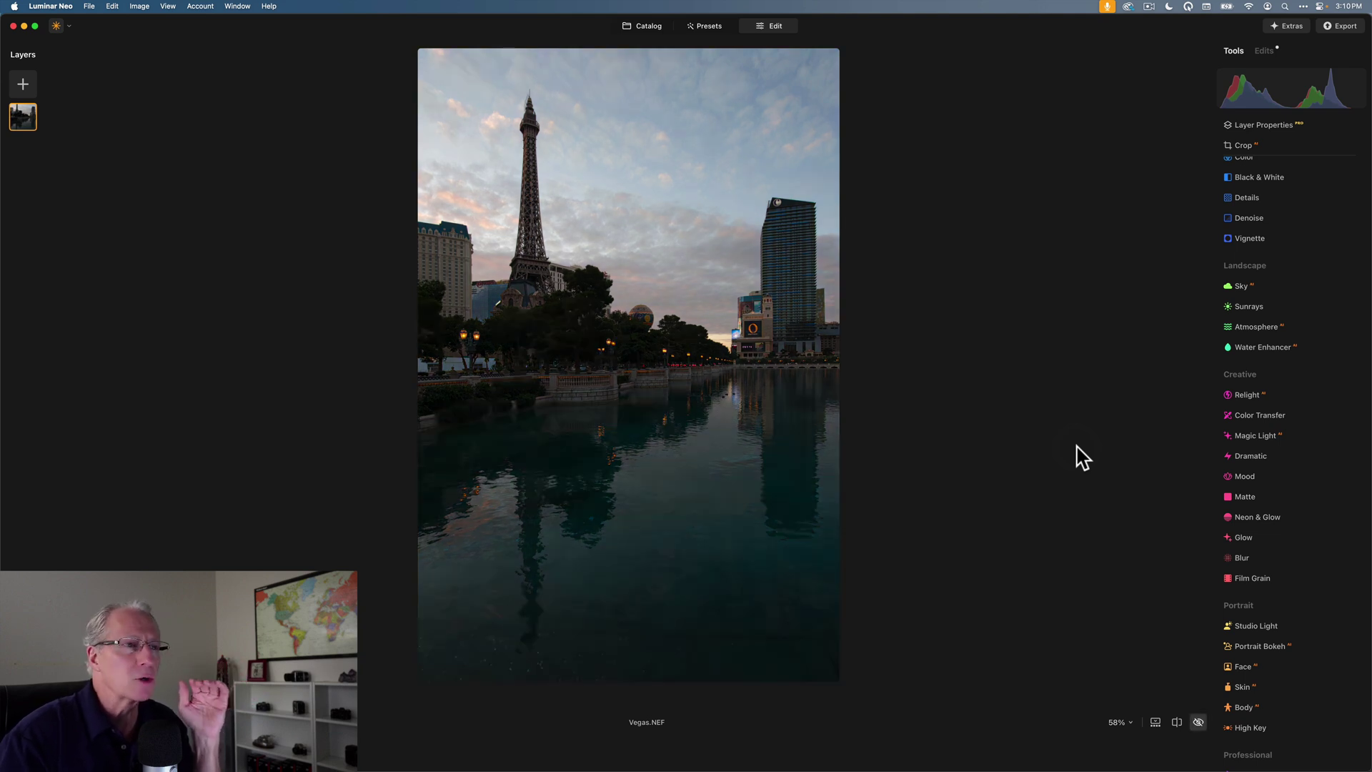
{"action": "key", "text": "backslash"}
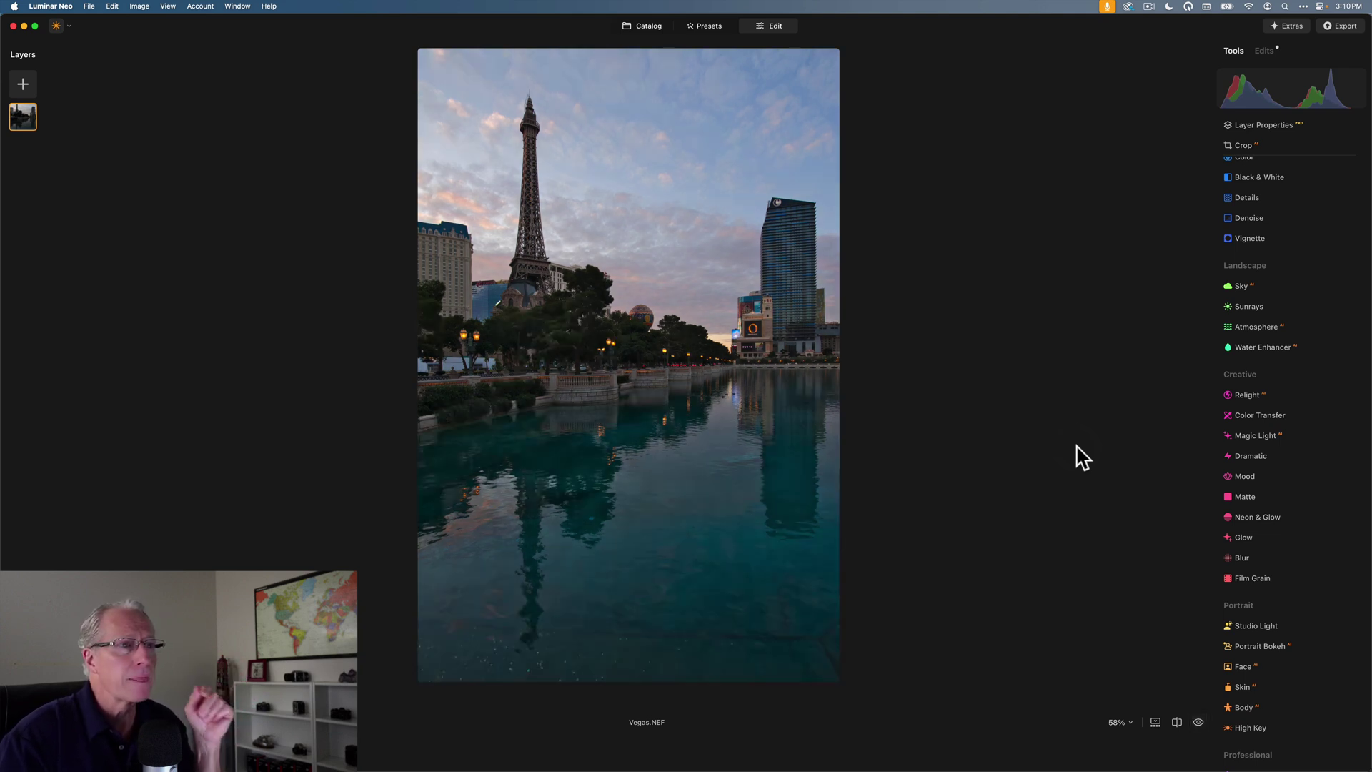
{"action": "key", "text": "backslash"}
{"action": "key", "text": "backslash"}
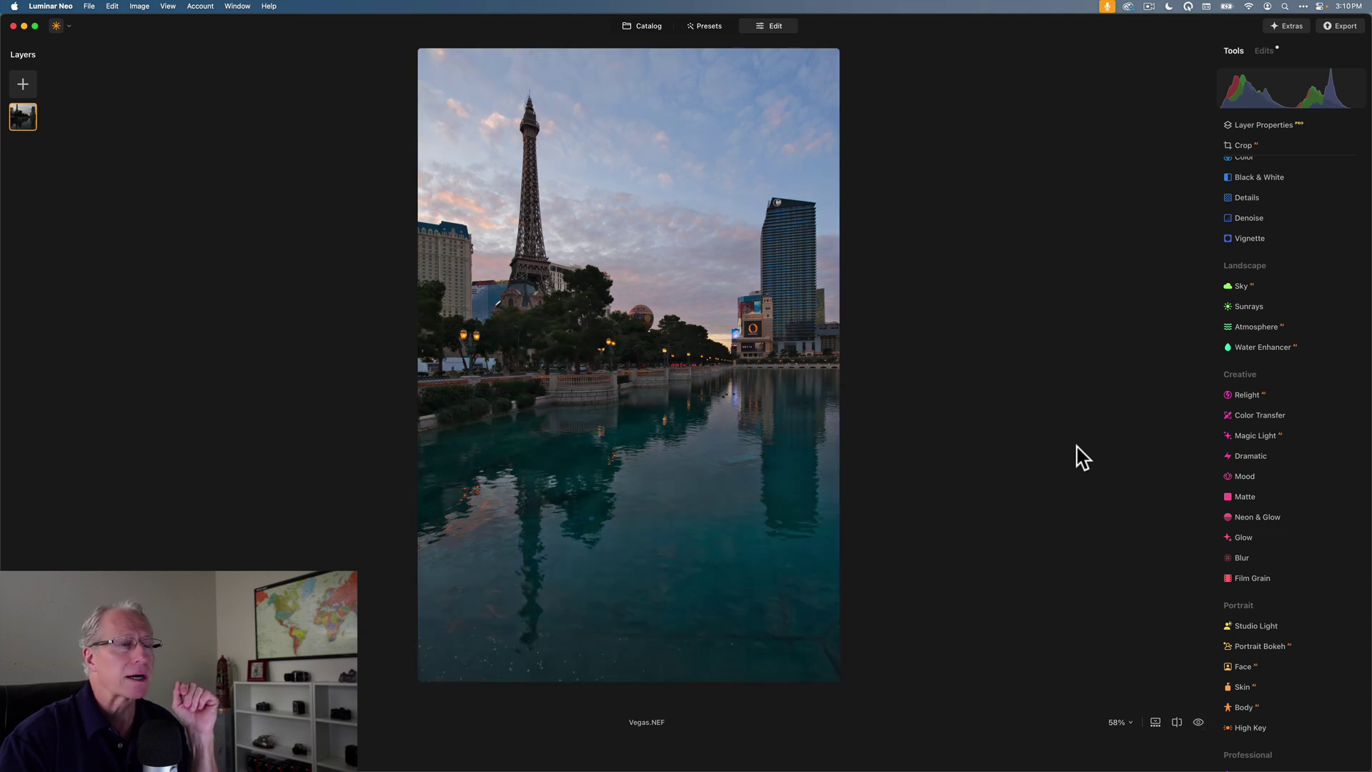
Open Creative > Color Transfer and its Reference Selection dropdown.
{"action": "left_click", "coordinate": [1183, 436]}
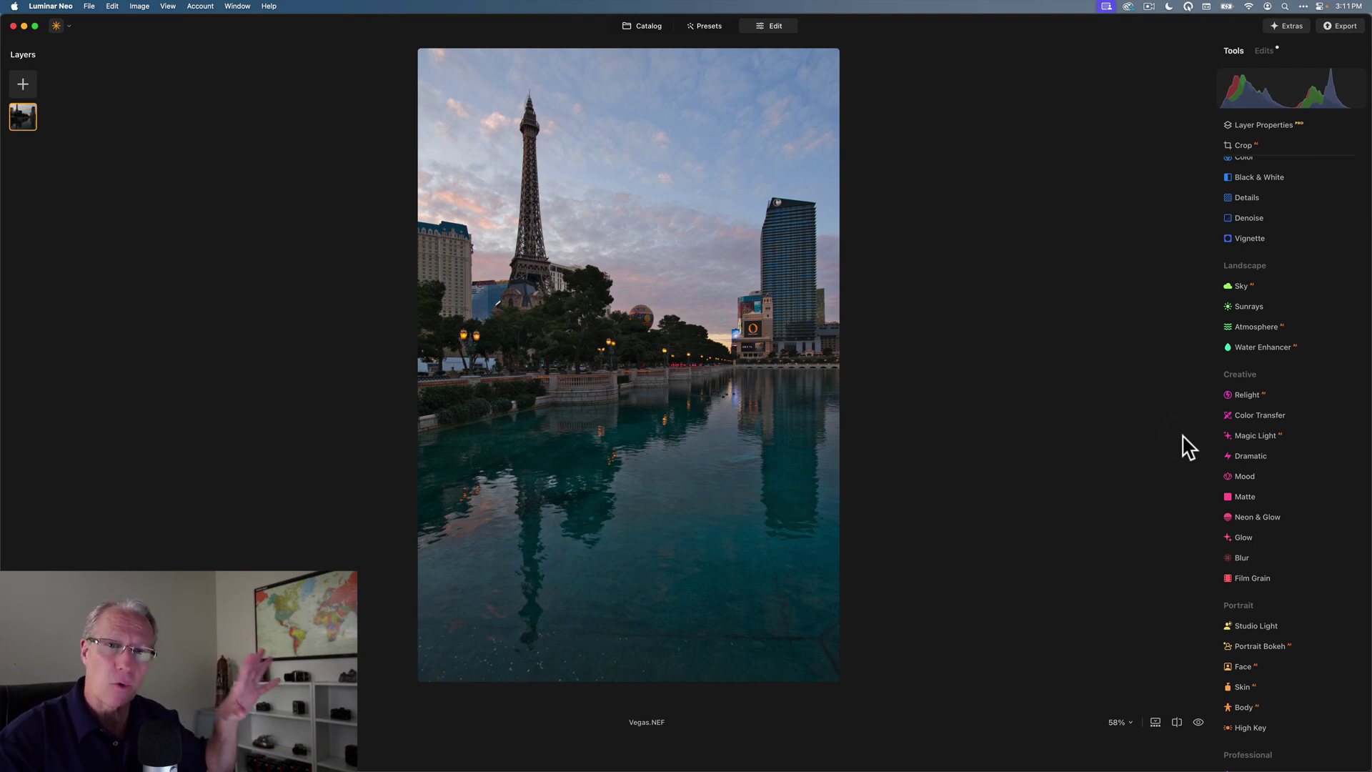
{"action": "left_click", "coordinate": [1237, 436]}
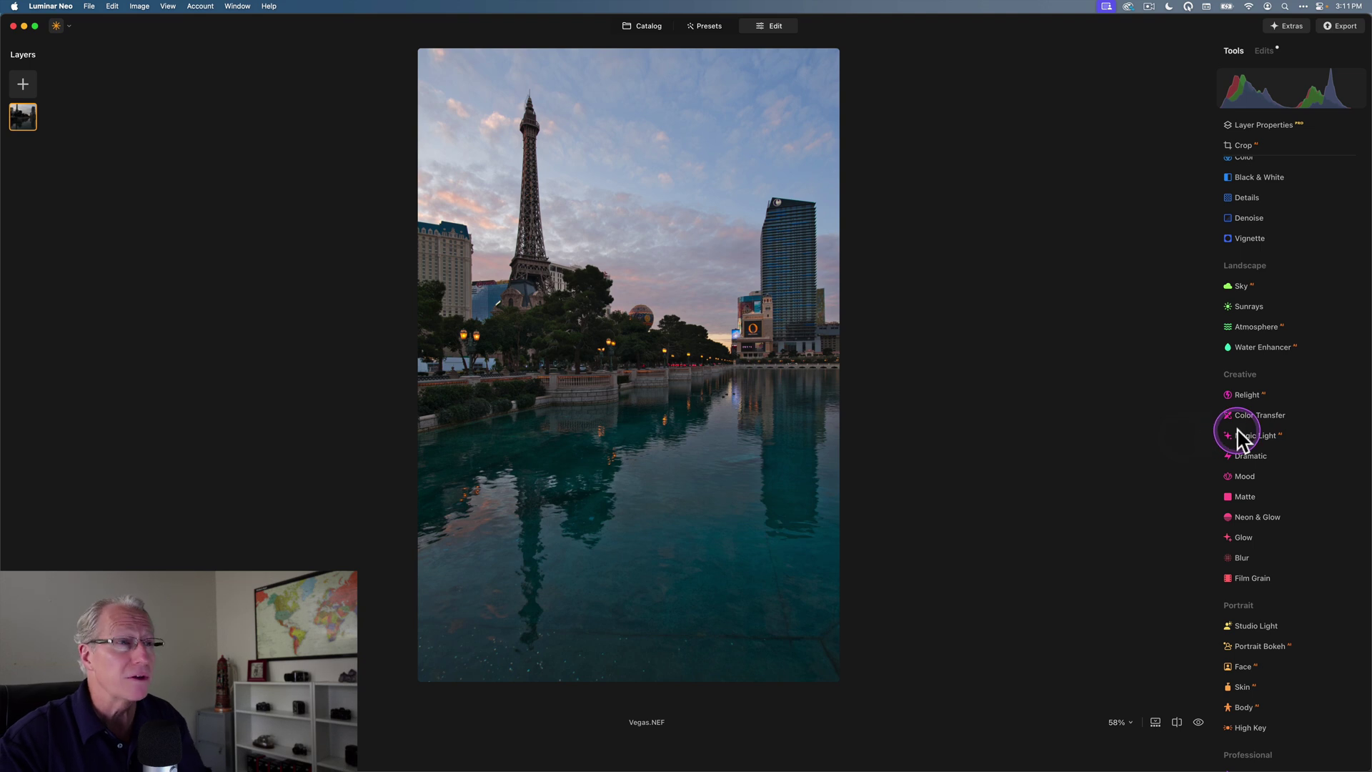
{"action": "scroll", "coordinate": [1240, 435], "scroll_direction": "down", "scroll_amount": 1}
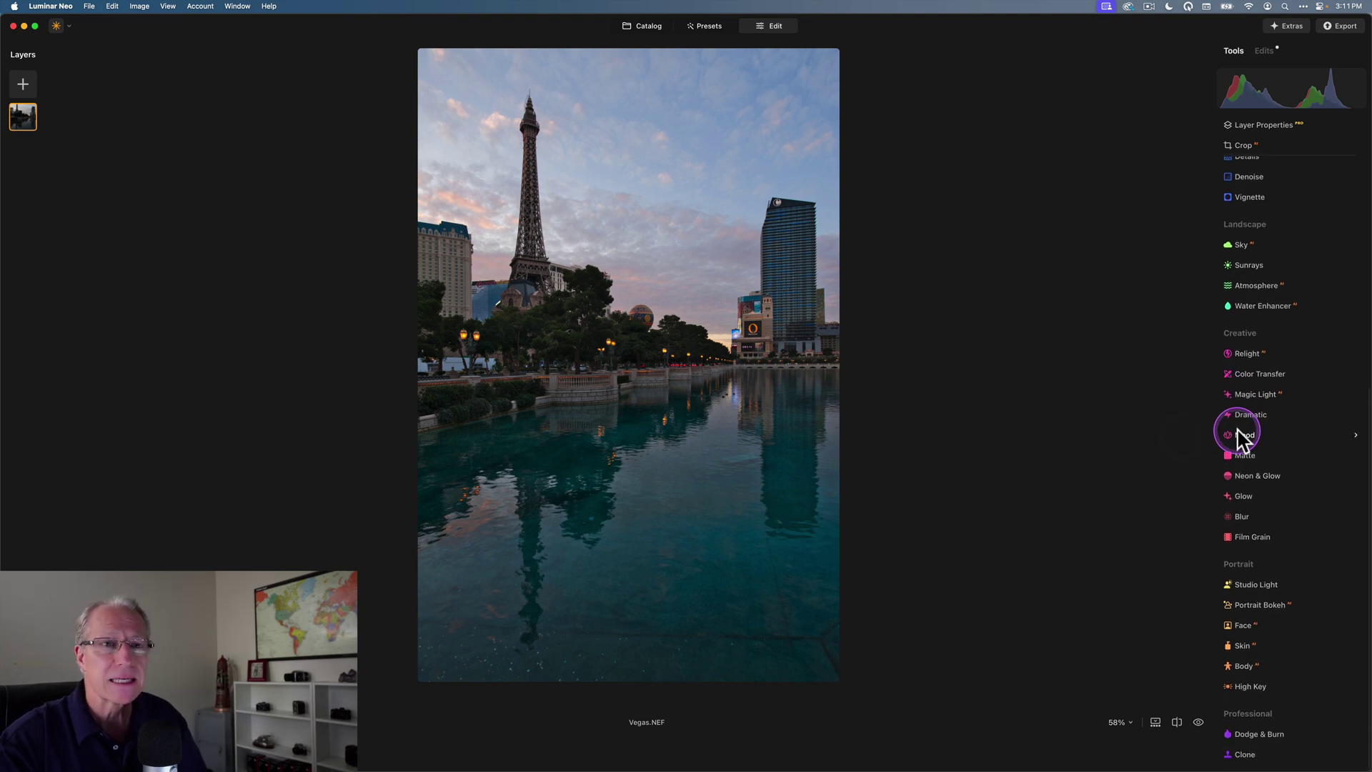
{"action": "left_click", "coordinate": [1248, 374]}
{"action": "scroll", "coordinate": [1259, 469], "scroll_direction": "down", "scroll_amount": 2}
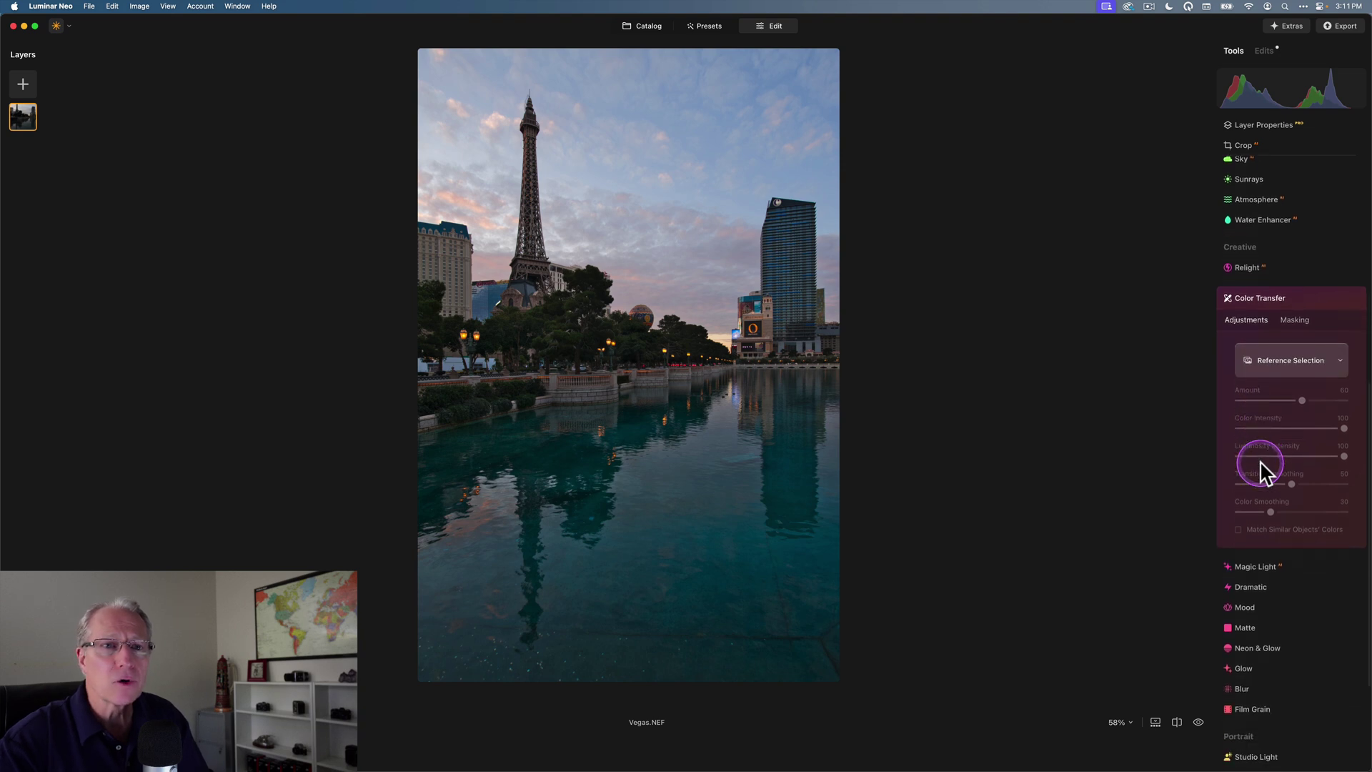
{"action": "left_click", "coordinate": [1287, 373]}
{"action": "left_click", "coordinate": [1284, 361]}
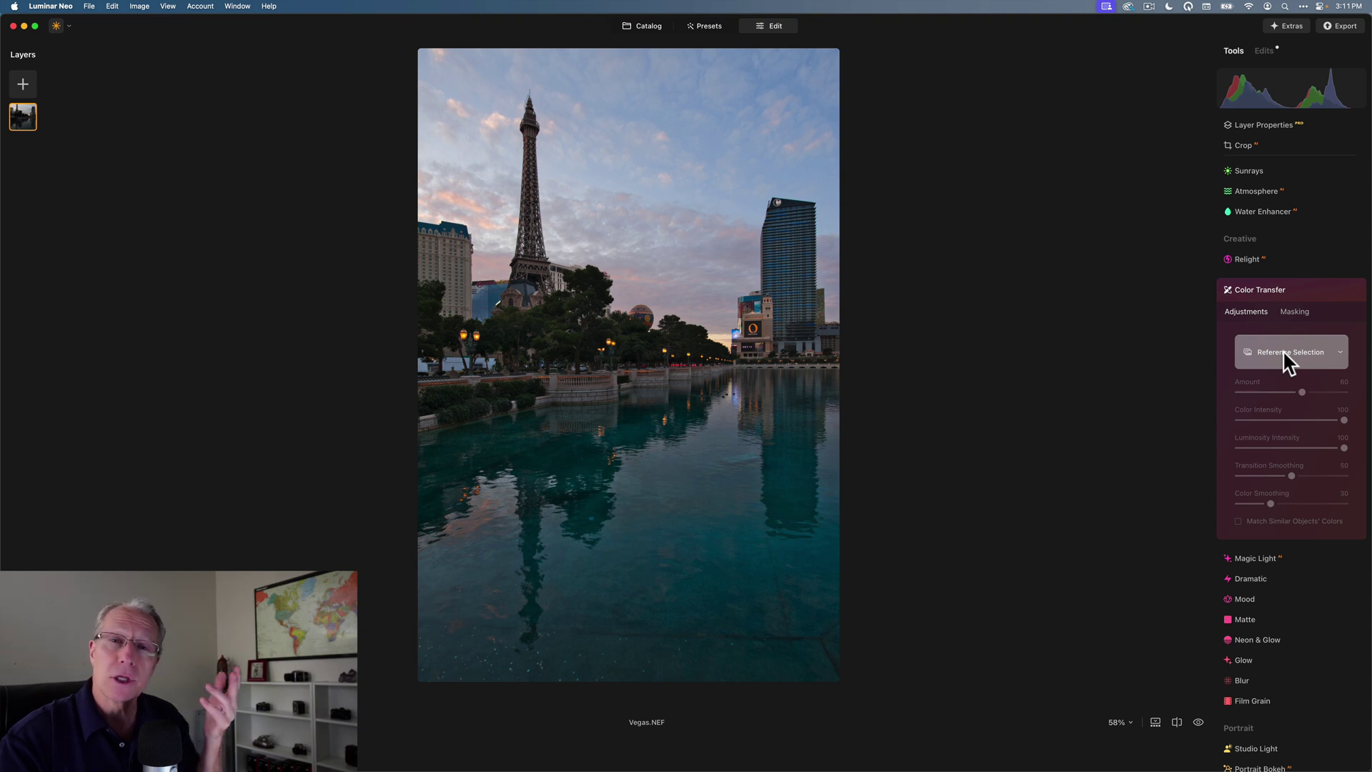
Choose the Amsterdam image from the All References gallery as the Color Transfer reference.
{"action": "left_click", "coordinate": [1284, 353]}
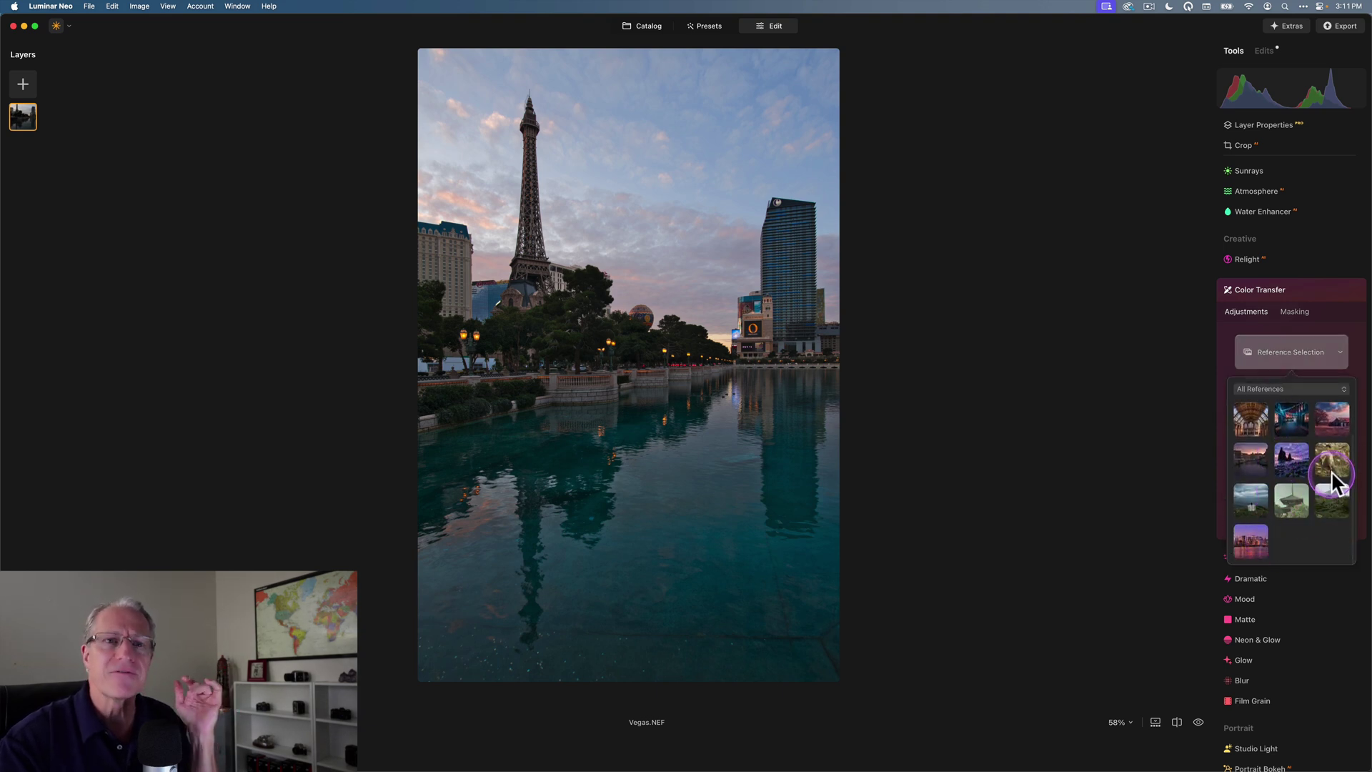
{"action": "scroll", "coordinate": [1331, 471], "scroll_direction": "up", "scroll_amount": 2}
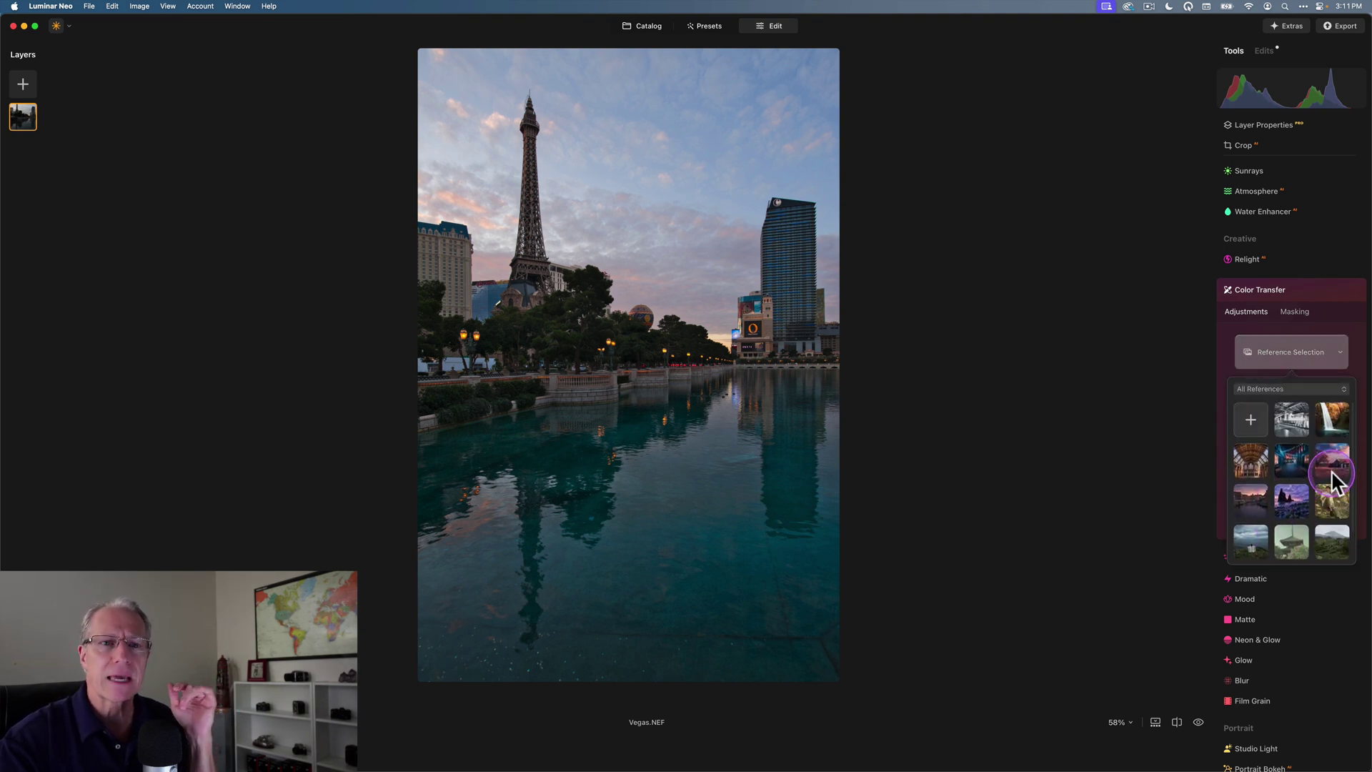
{"action": "left_click", "coordinate": [1250, 499]}
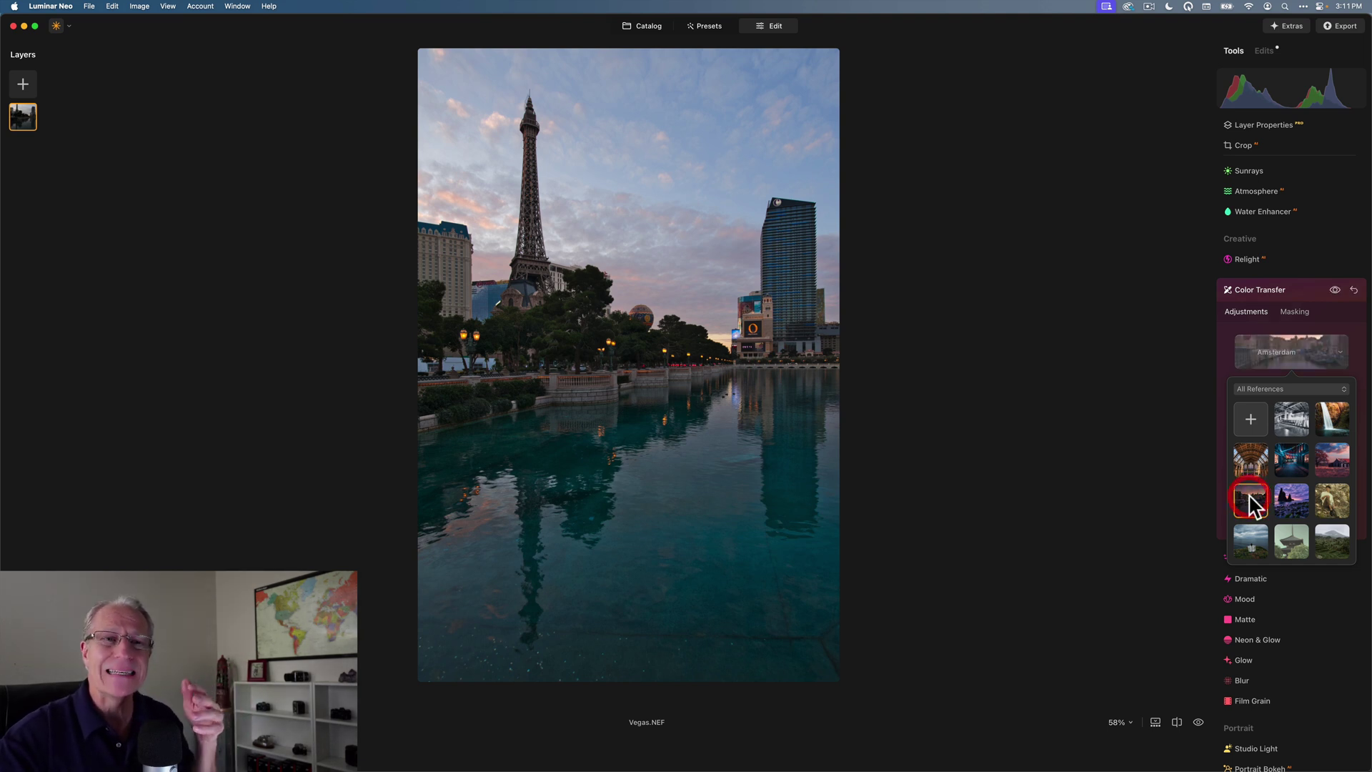
{"action": "left_click", "coordinate": [1293, 353]}
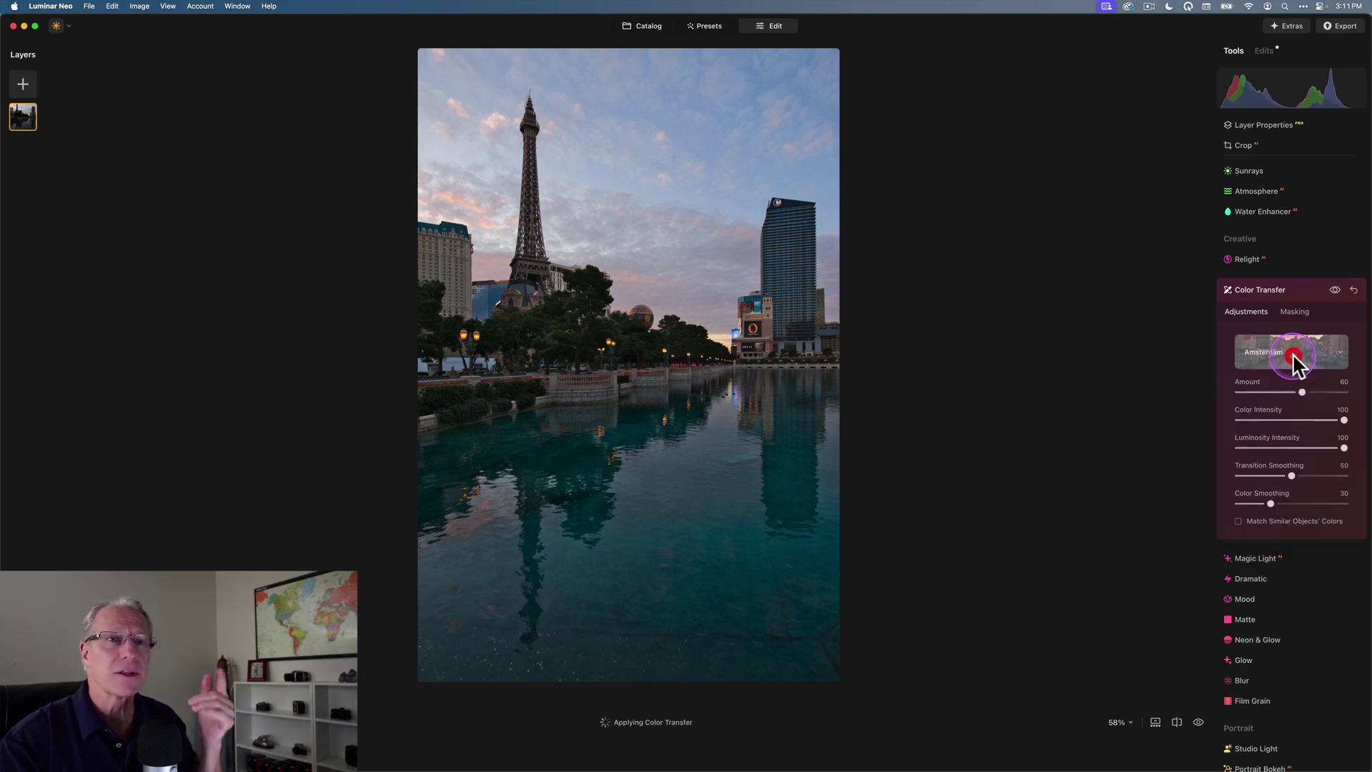
{"action": "left_click", "coordinate": [1242, 422]}
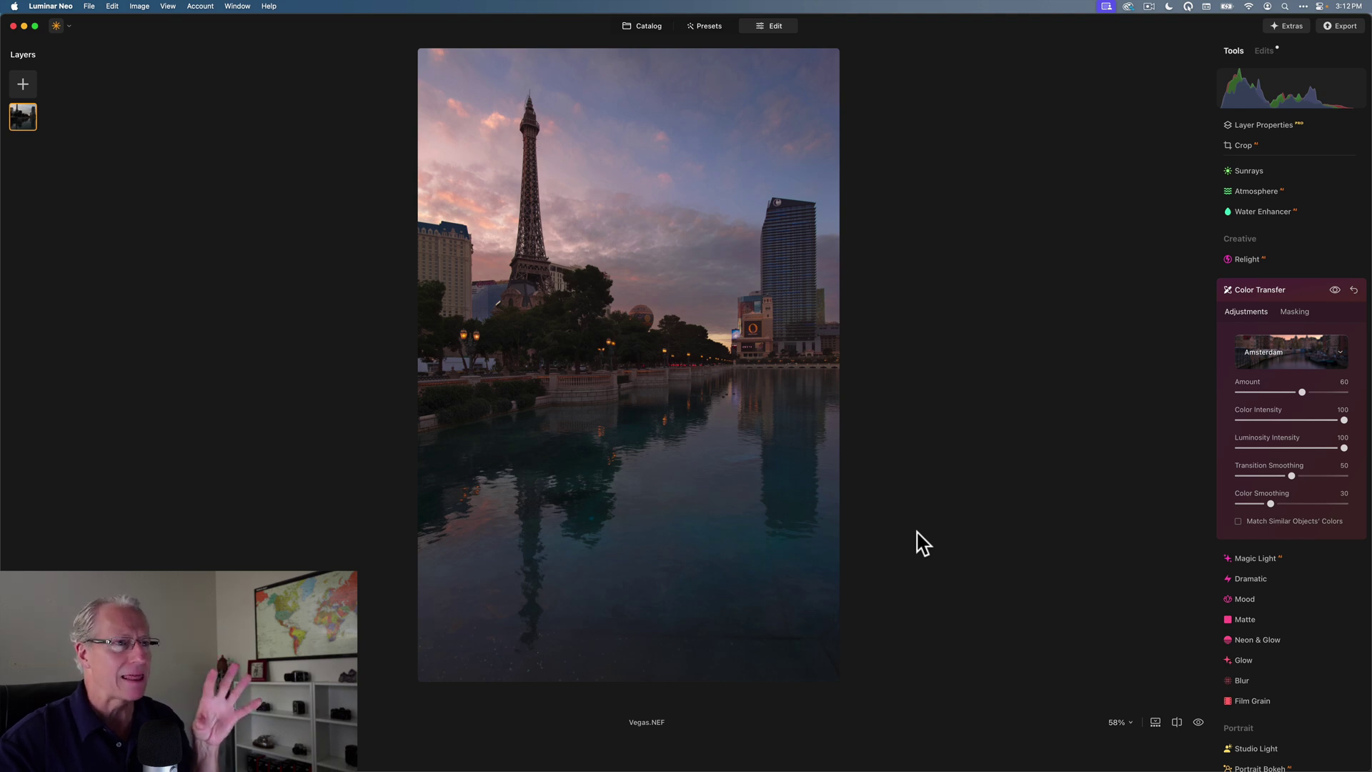
Try the Color Transfer Amount at 100, reset it to 60, then settle it at 50.
{"action": "scroll", "coordinate": [1235, 469], "scroll_direction": "down", "scroll_amount": 3}
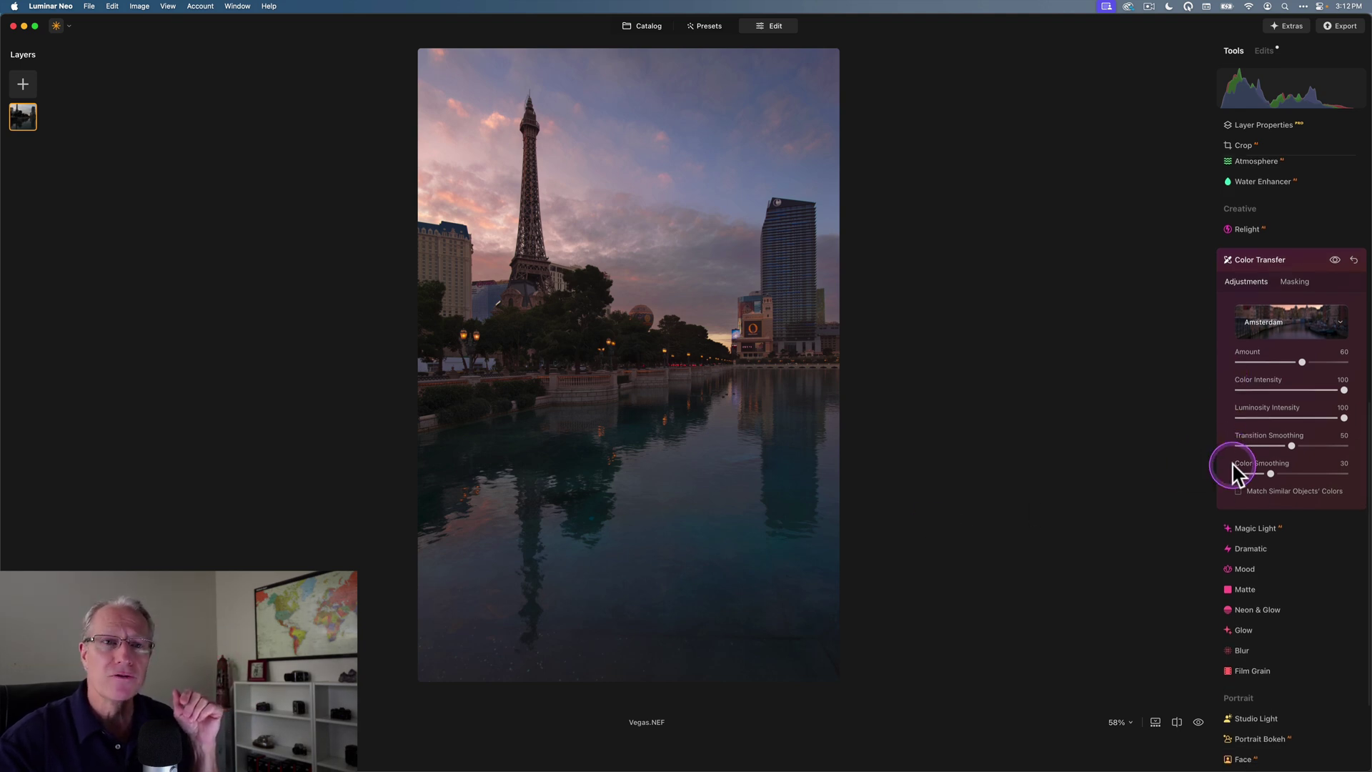
{"action": "left_click", "coordinate": [1301, 328]}
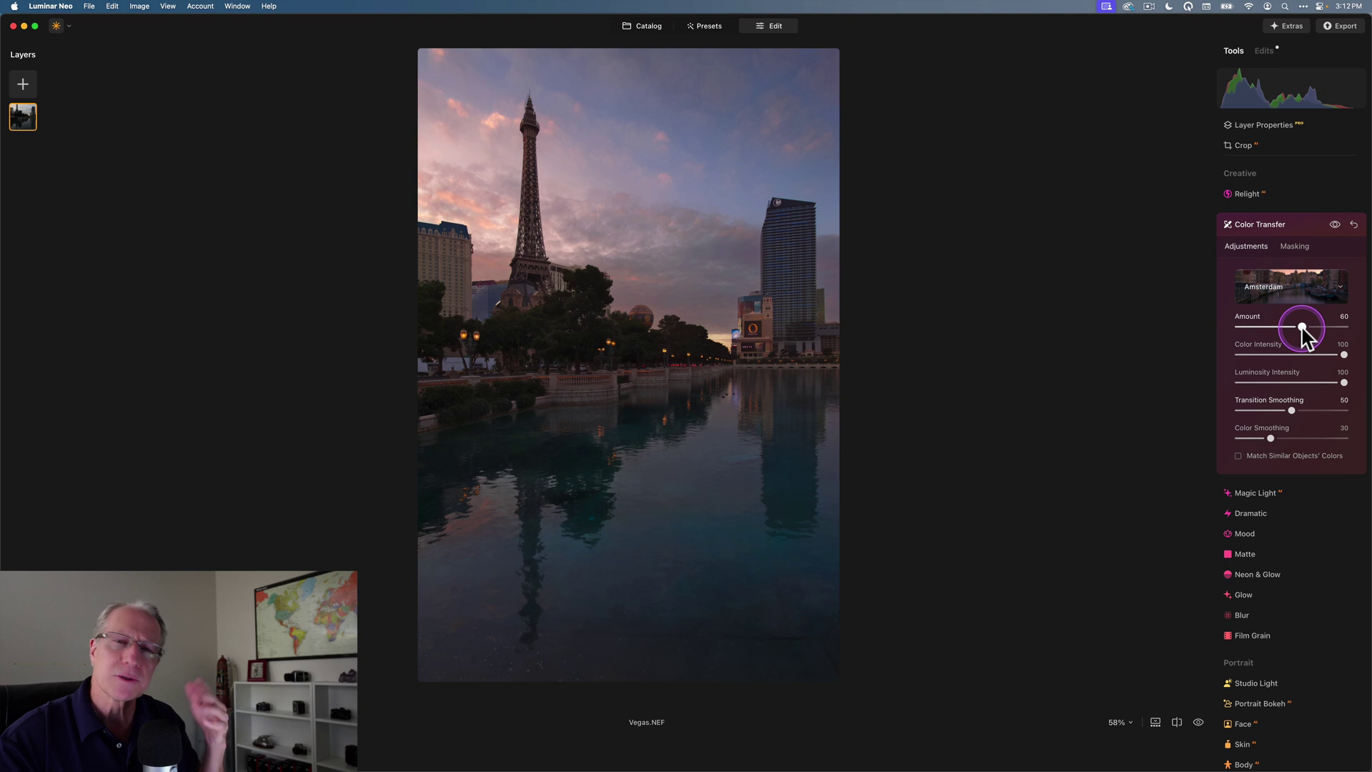
{"action": "left_click_drag", "start_coordinate": [1302, 327], "coordinate": [1356, 329]}
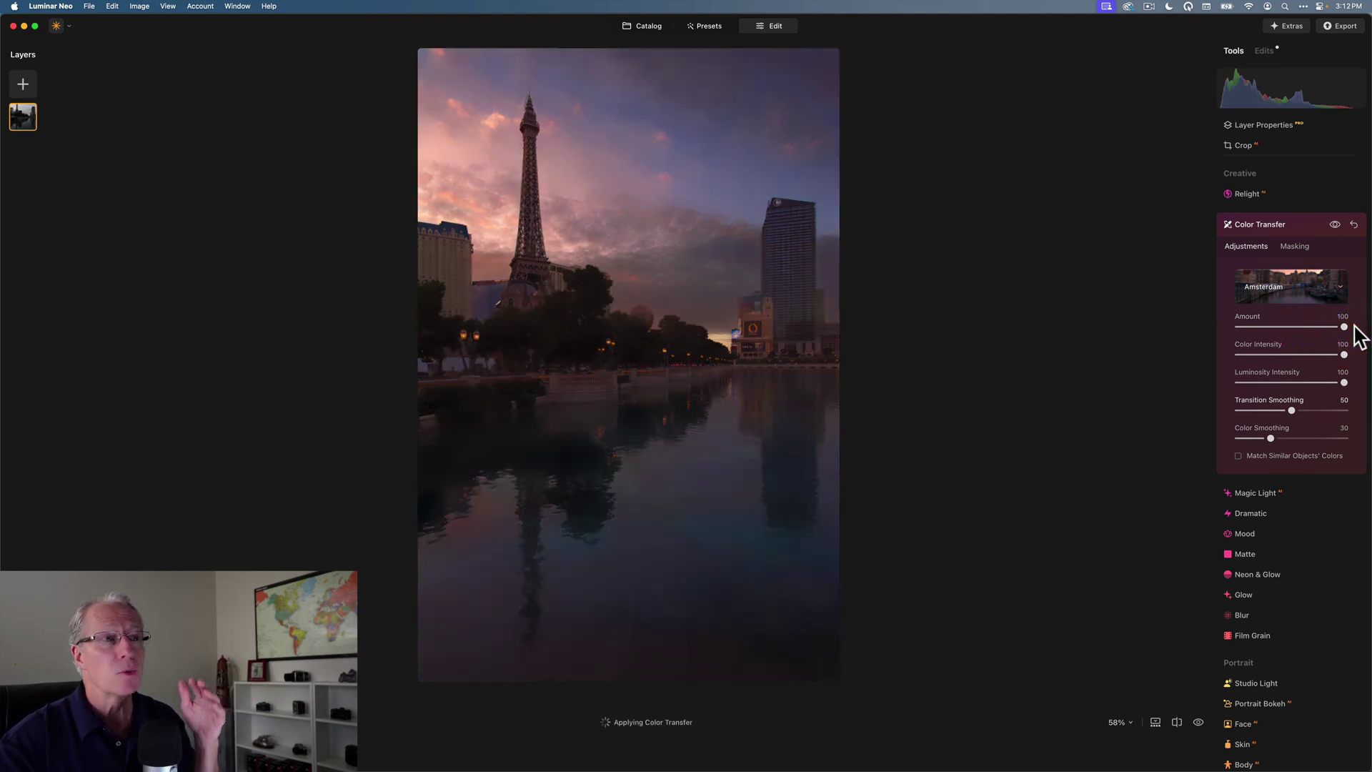
{"action": "double_click", "coordinate": [1345, 327]}
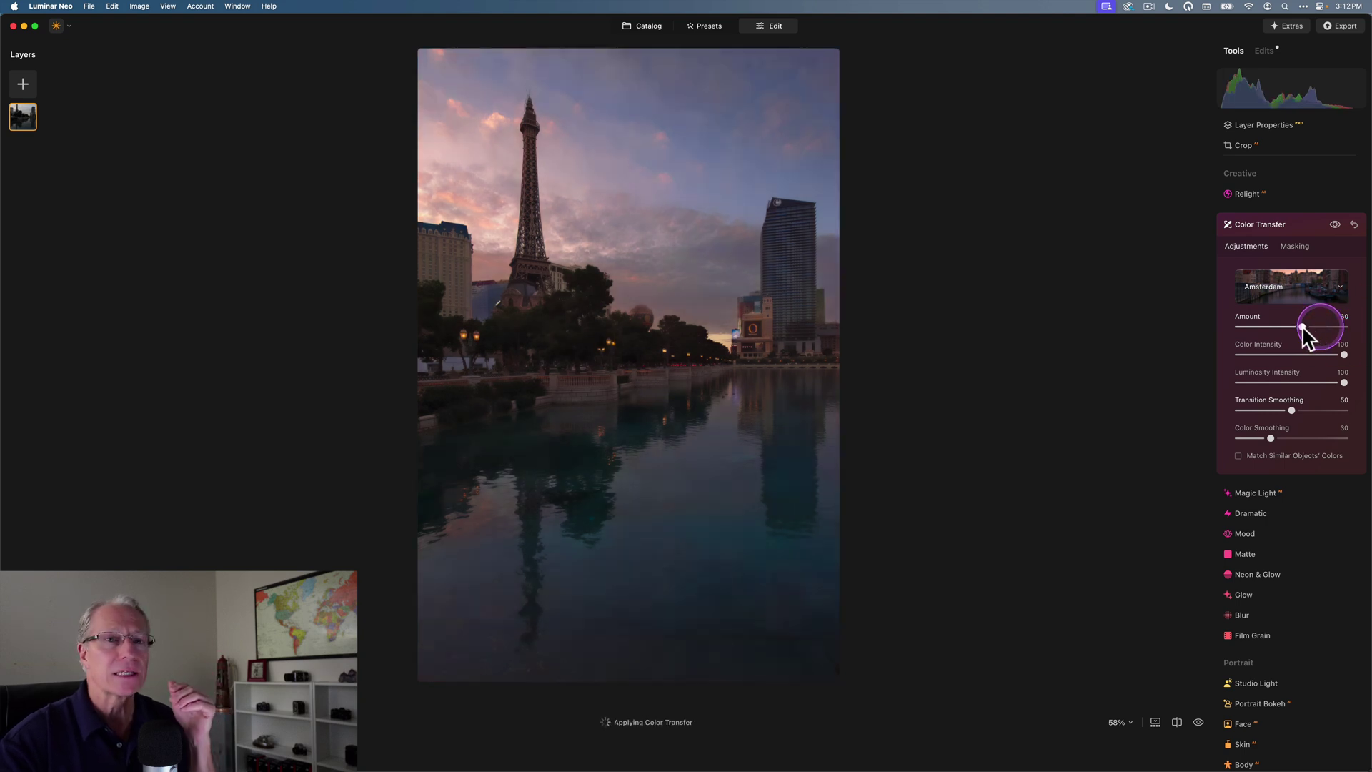
{"action": "left_click_drag", "start_coordinate": [1294, 325], "coordinate": [1291, 329]}
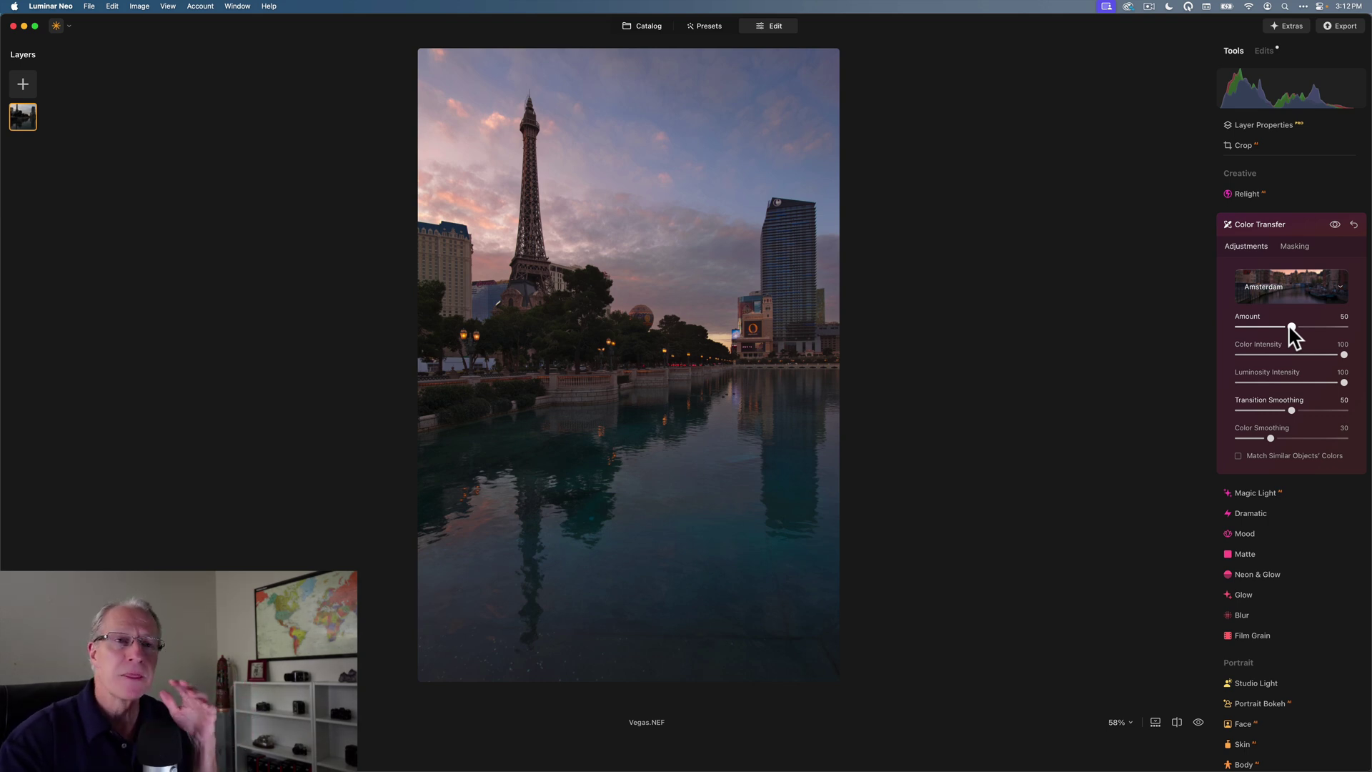
{"action": "left_click", "coordinate": [1280, 396]}
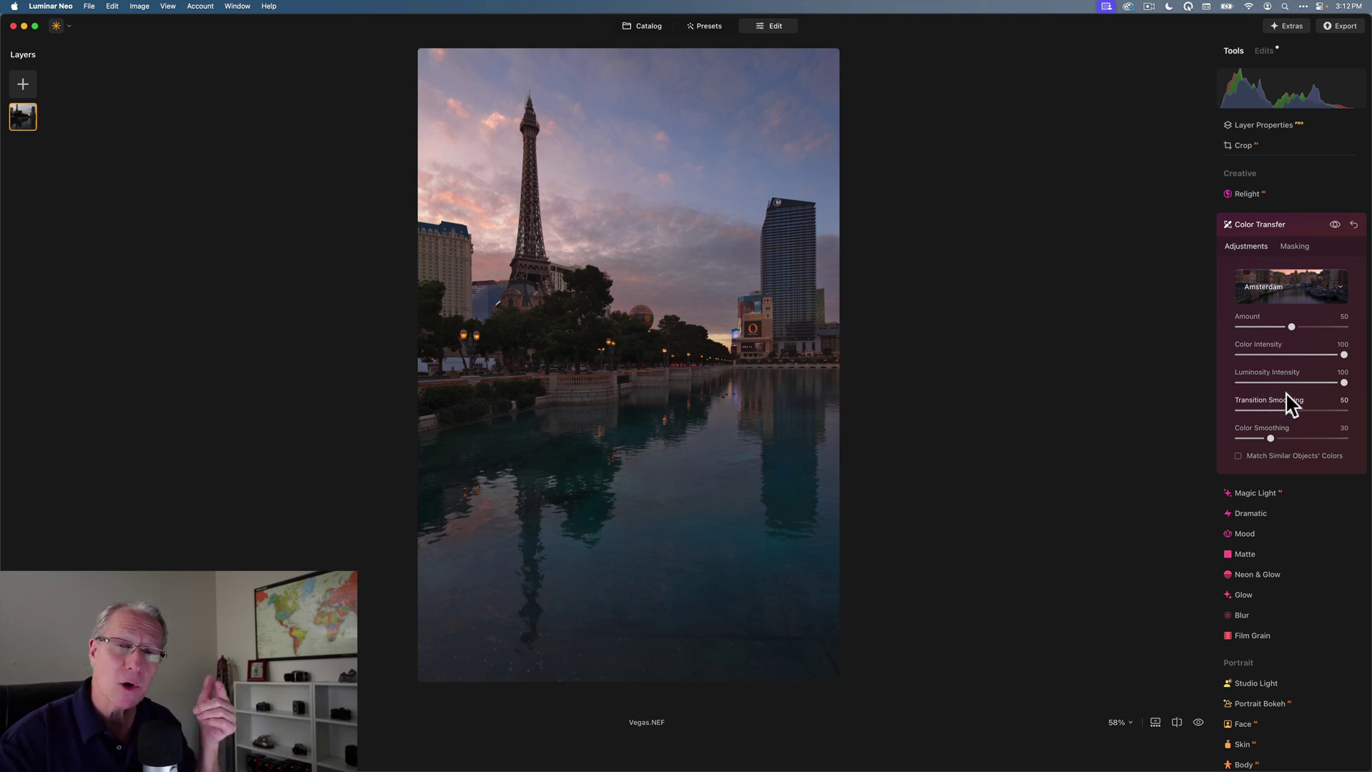
Lower the transfer's Color Intensity to 50 and compare with the effect off and on.
{"action": "left_click", "coordinate": [1299, 354]}
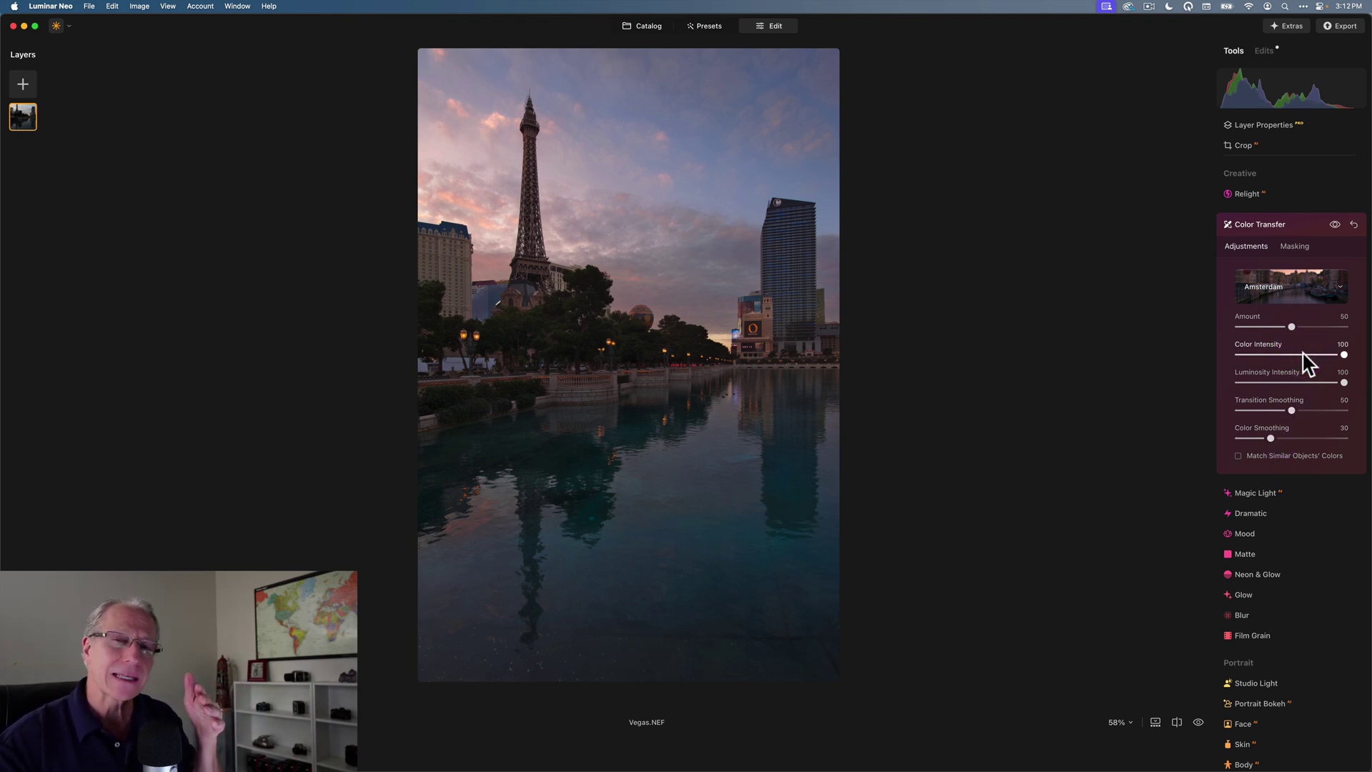
{"action": "left_click_drag", "start_coordinate": [1343, 355], "coordinate": [1293, 356]}
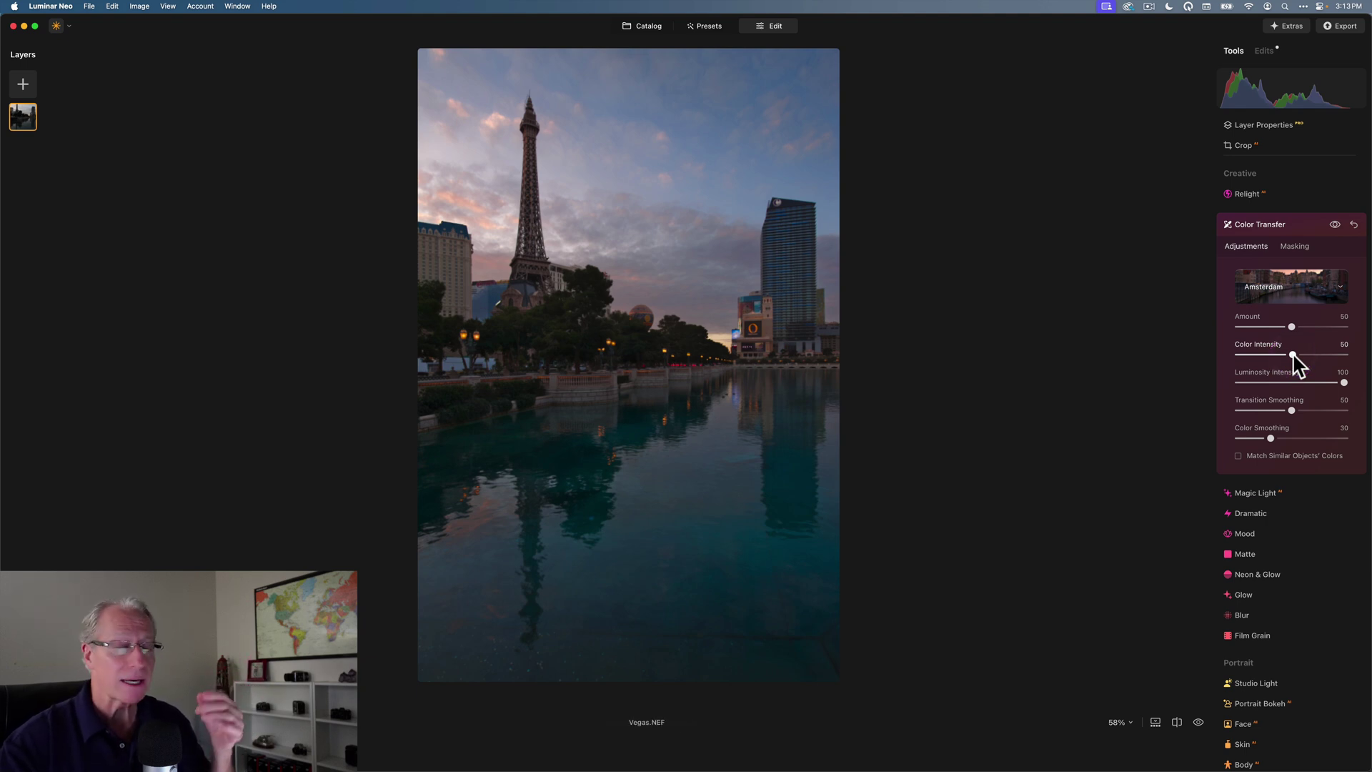
{"action": "left_click", "coordinate": [1335, 225]}
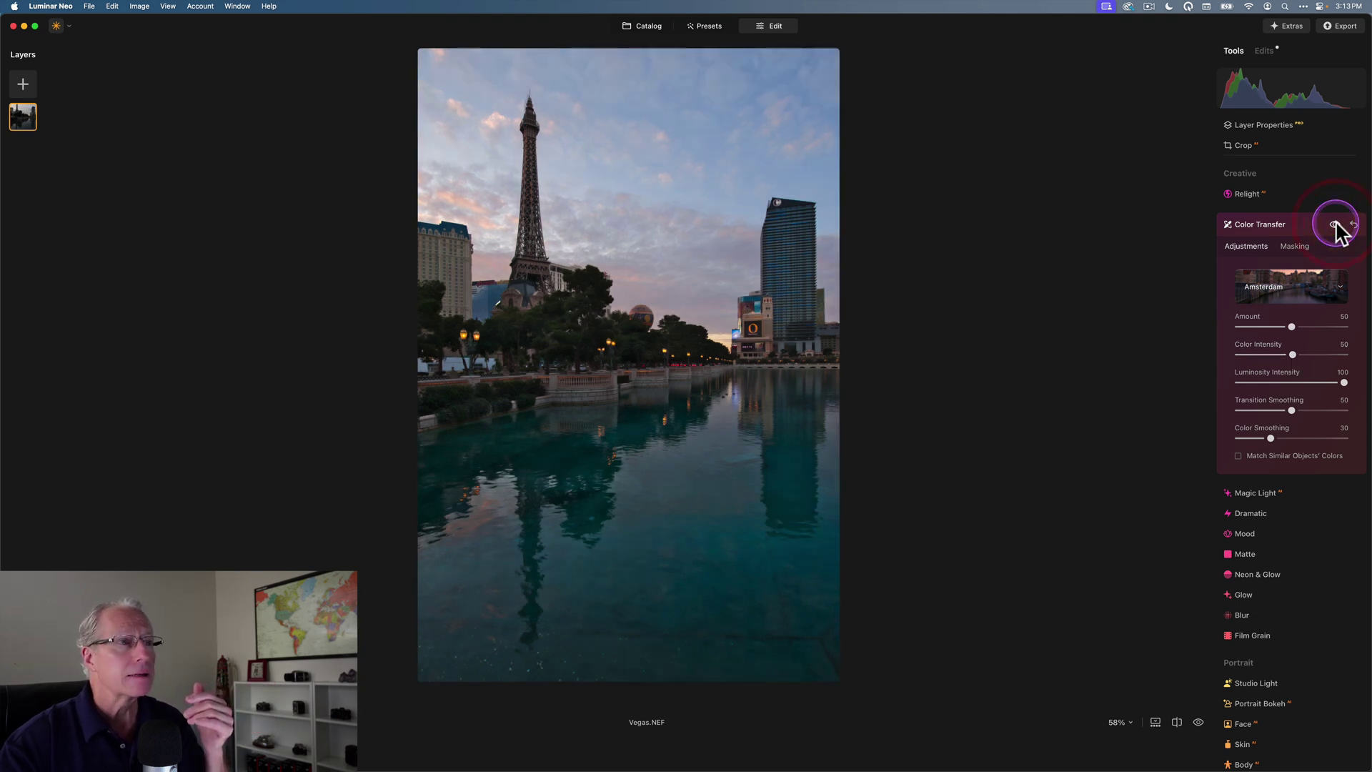
{"action": "left_click", "coordinate": [1335, 225]}
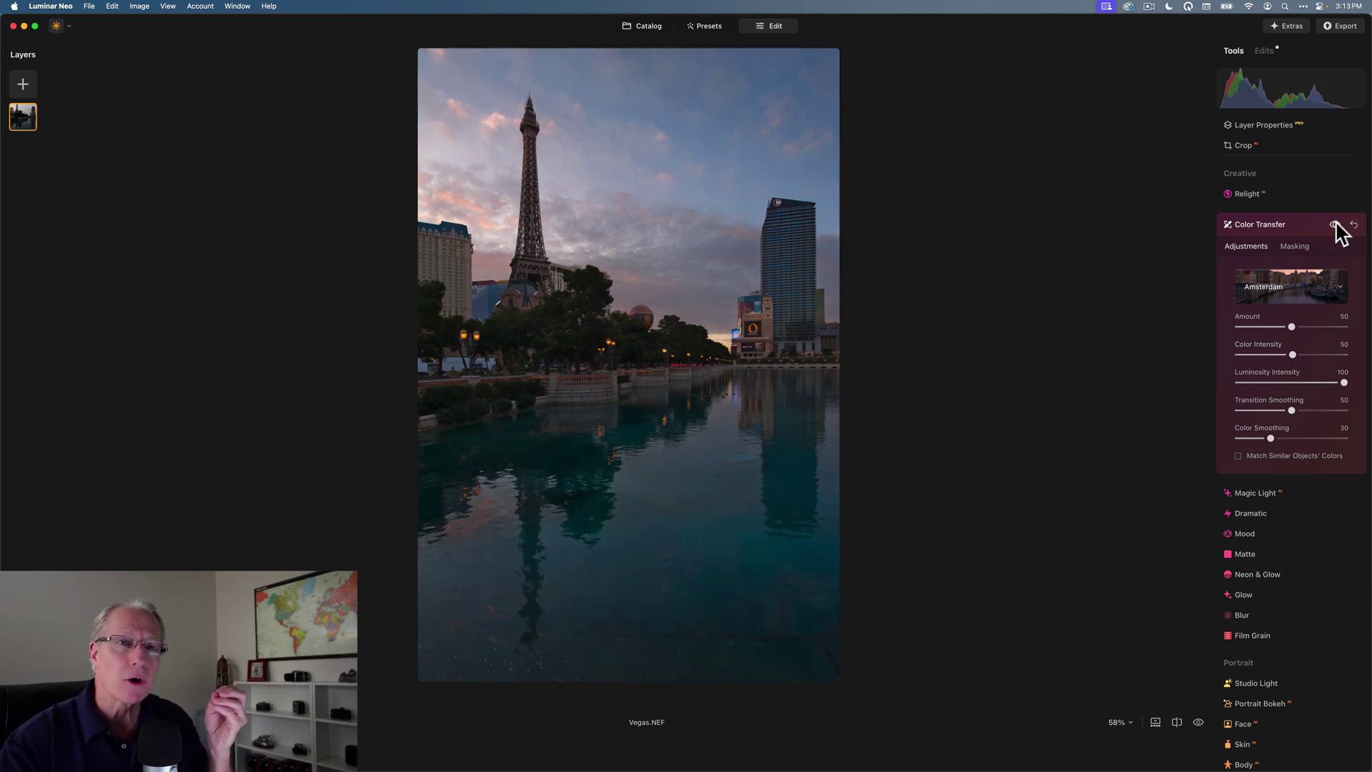
{"action": "left_click", "coordinate": [1318, 274]}
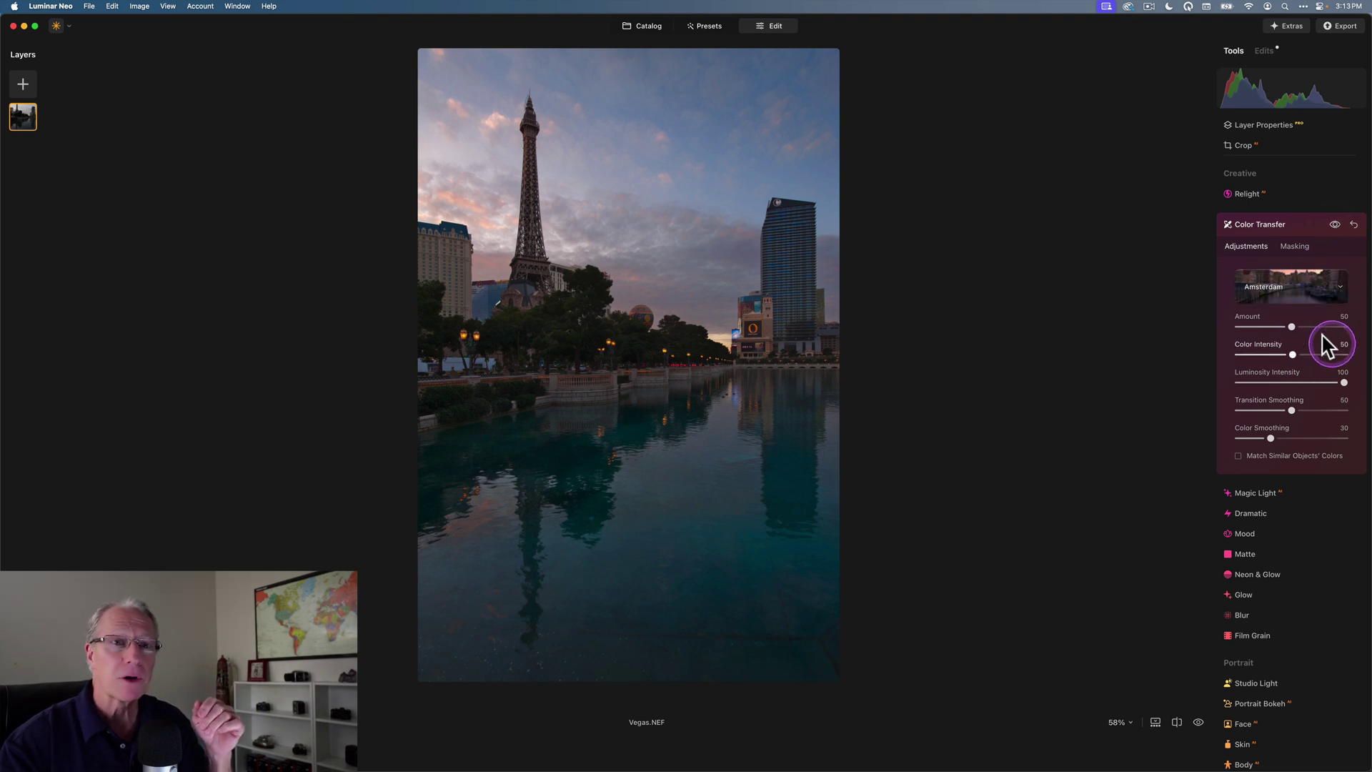
Bring Luminosity Intensity down to 50, then compare with the effect hidden and shown.
{"action": "left_click_drag", "start_coordinate": [1313, 382], "coordinate": [1341, 382]}
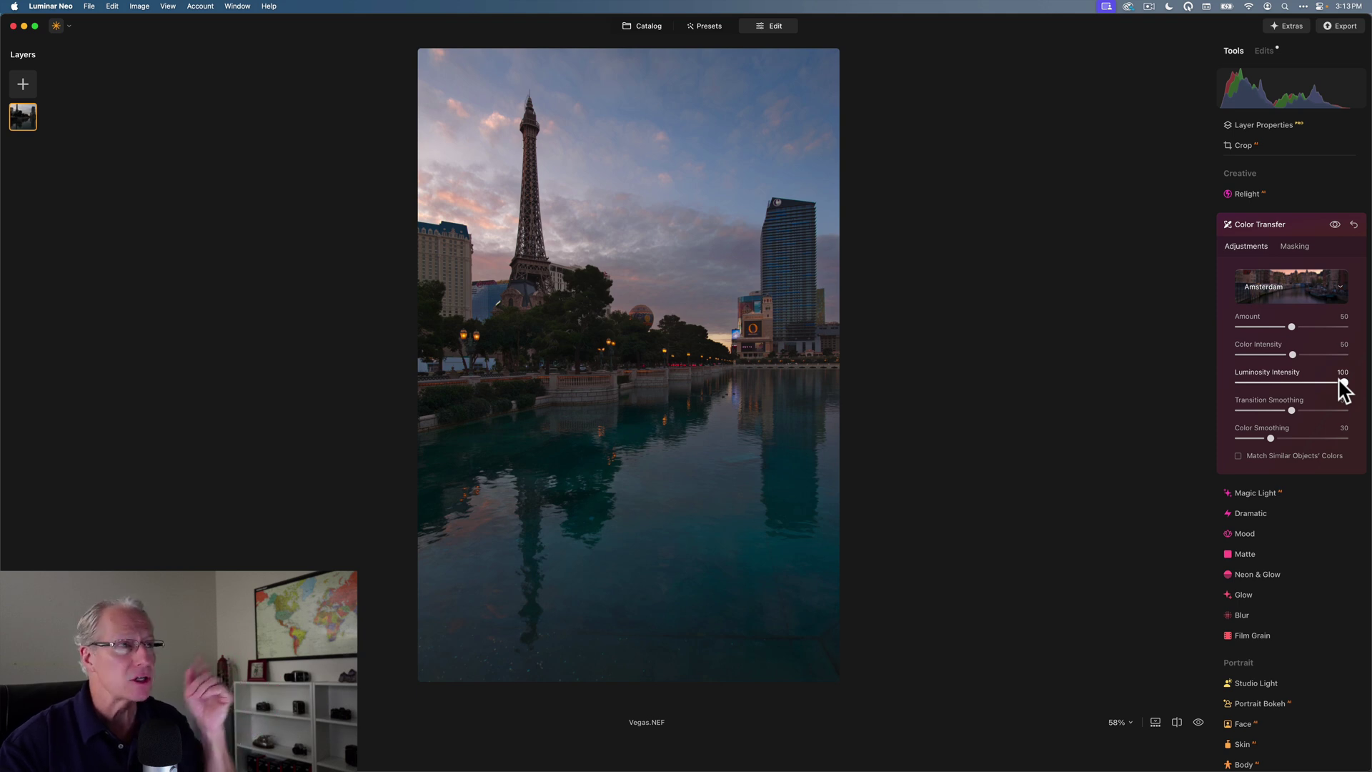
{"action": "left_click_drag", "start_coordinate": [1341, 383], "coordinate": [1295, 386]}
{"action": "left_click", "coordinate": [1294, 384]}
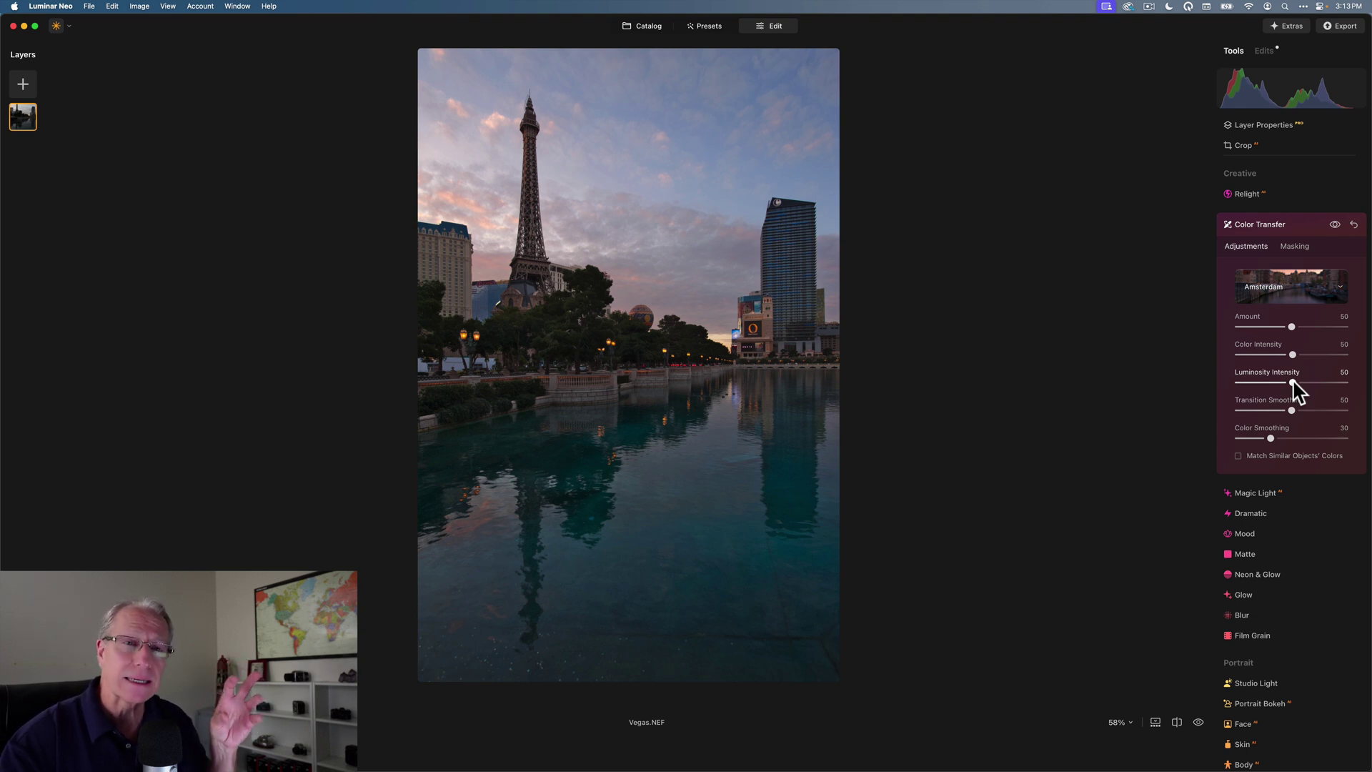
{"action": "left_click", "coordinate": [1350, 378]}
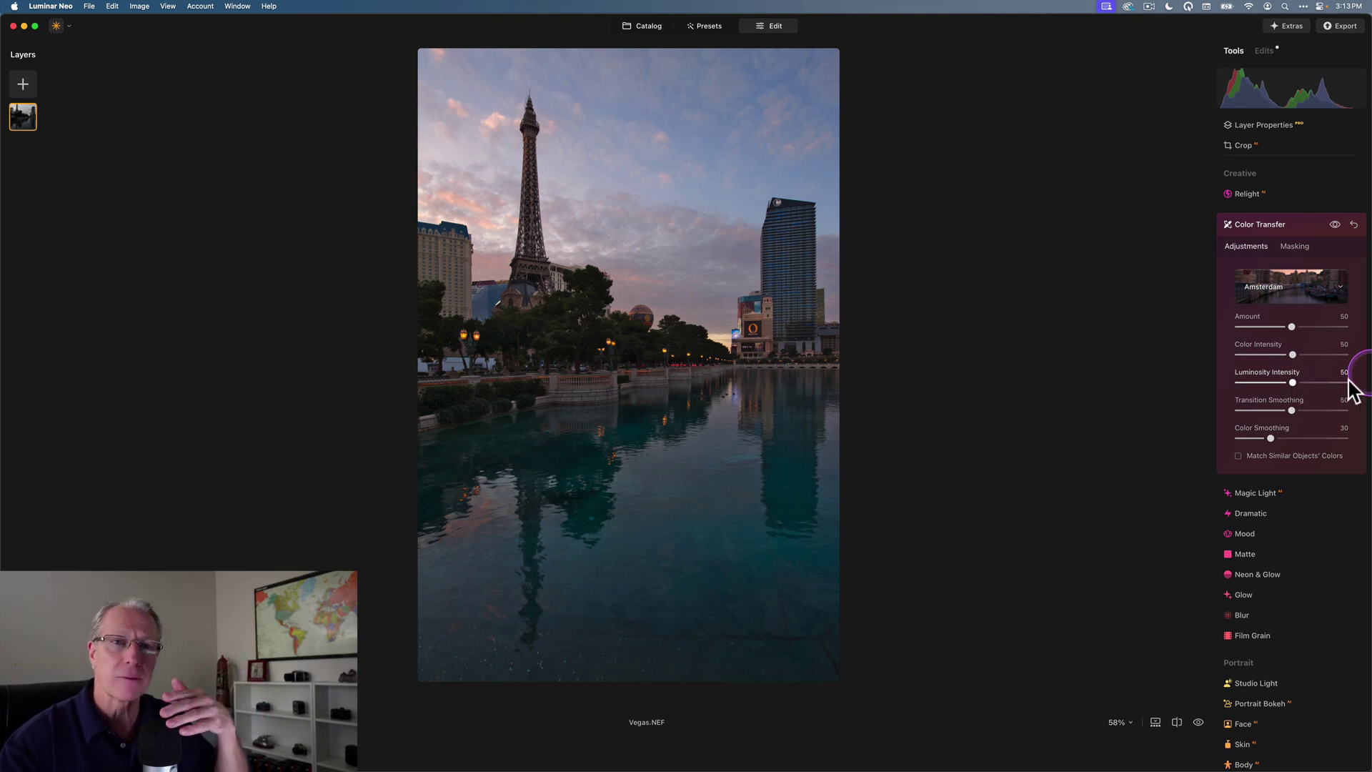
{"action": "left_click", "coordinate": [1294, 384]}
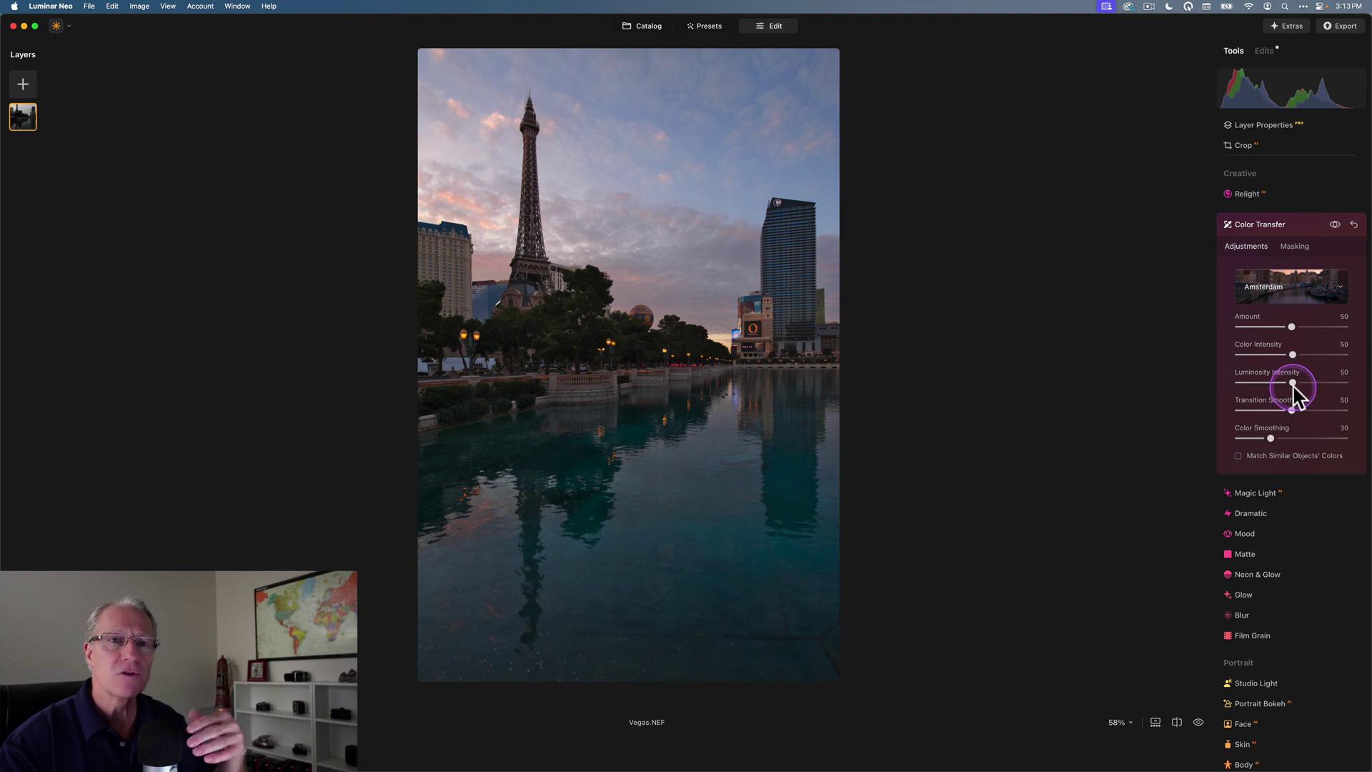
{"action": "left_click", "coordinate": [1335, 225]}
{"action": "left_click", "coordinate": [1335, 225]}
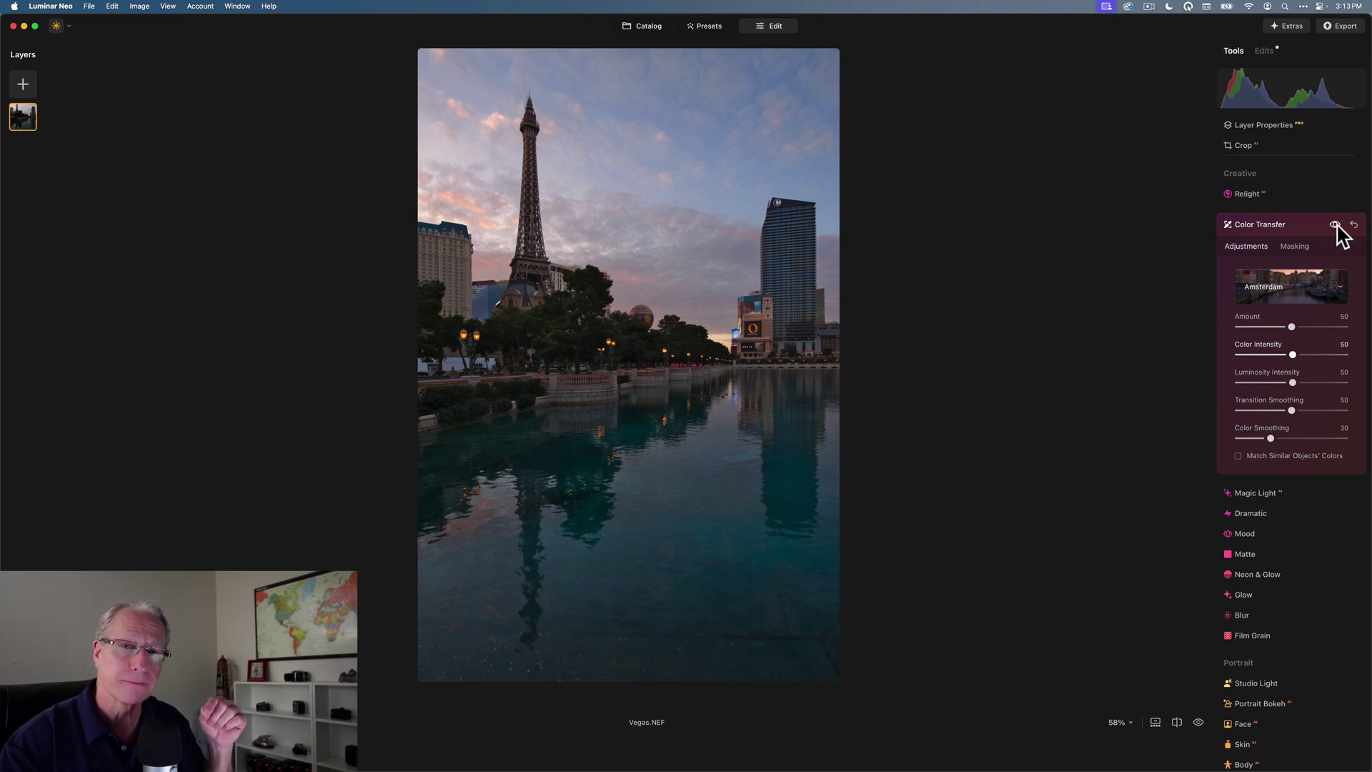
{"action": "left_click", "coordinate": [1291, 410]}
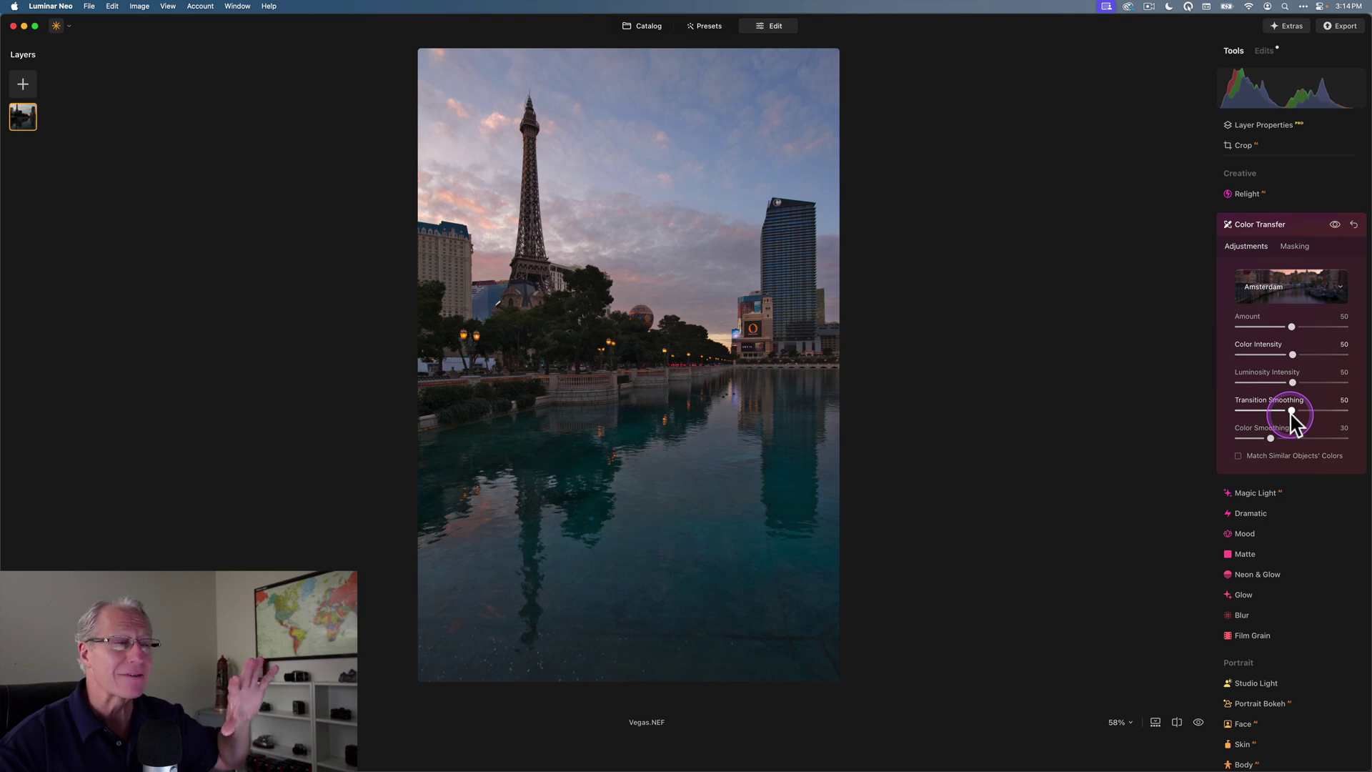
{"action": "left_click", "coordinate": [1292, 411]}
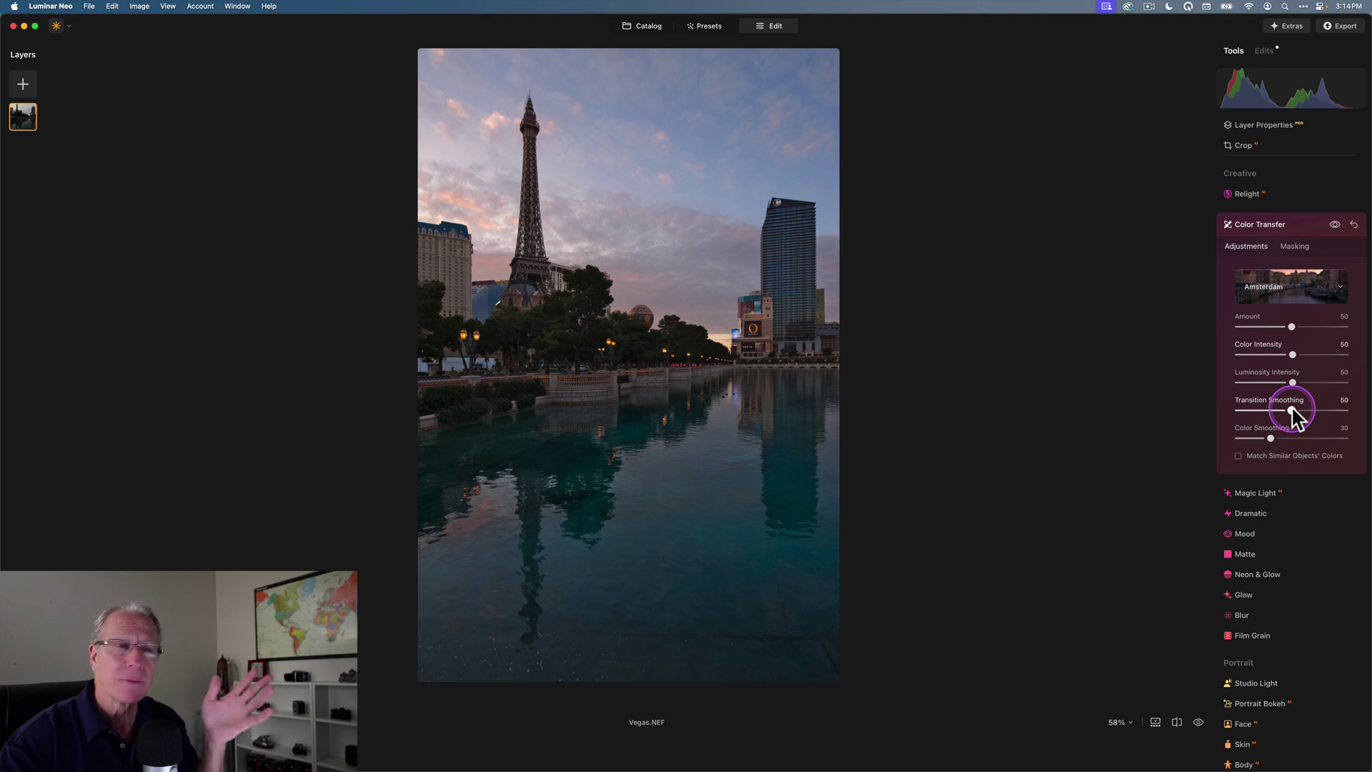
{"action": "left_click_drag", "start_coordinate": [1292, 411], "coordinate": [1353, 413]}
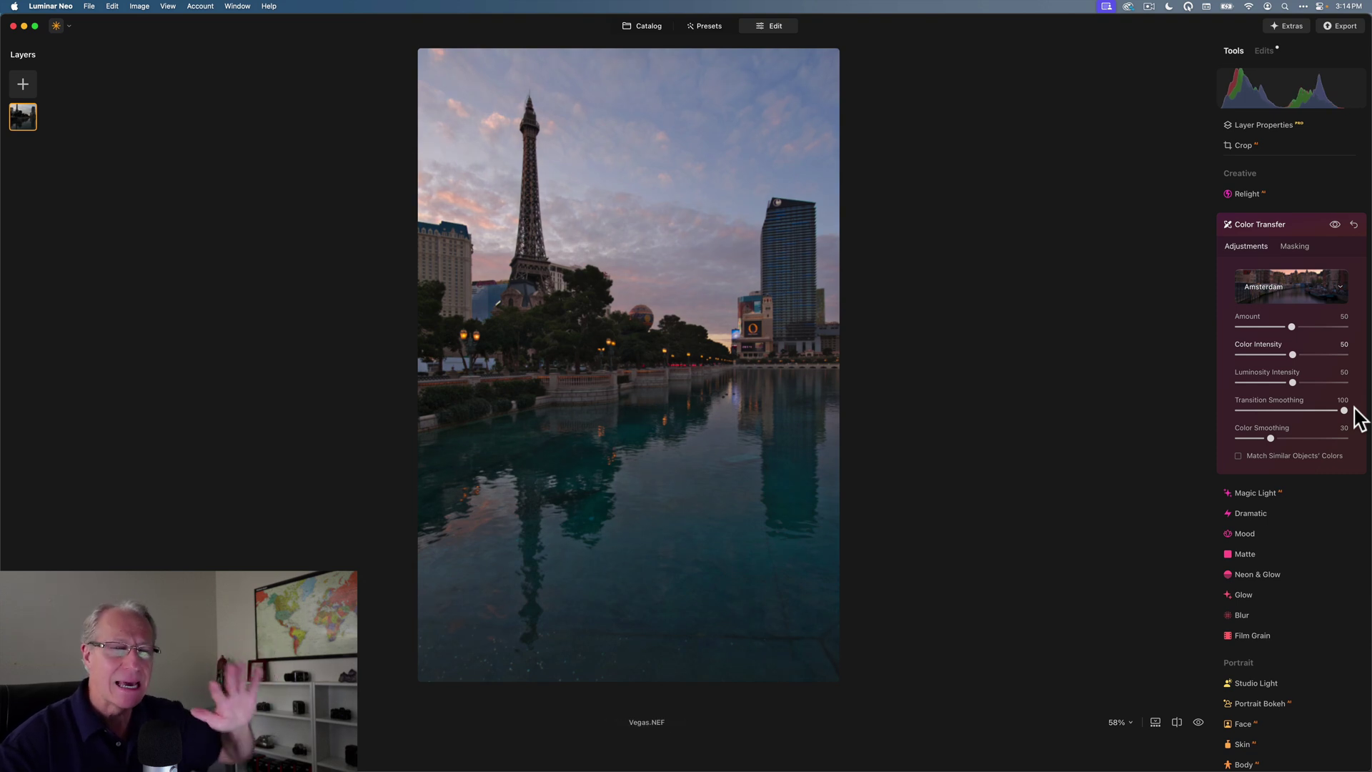
{"action": "left_click_drag", "start_coordinate": [1345, 411], "coordinate": [1237, 410]}
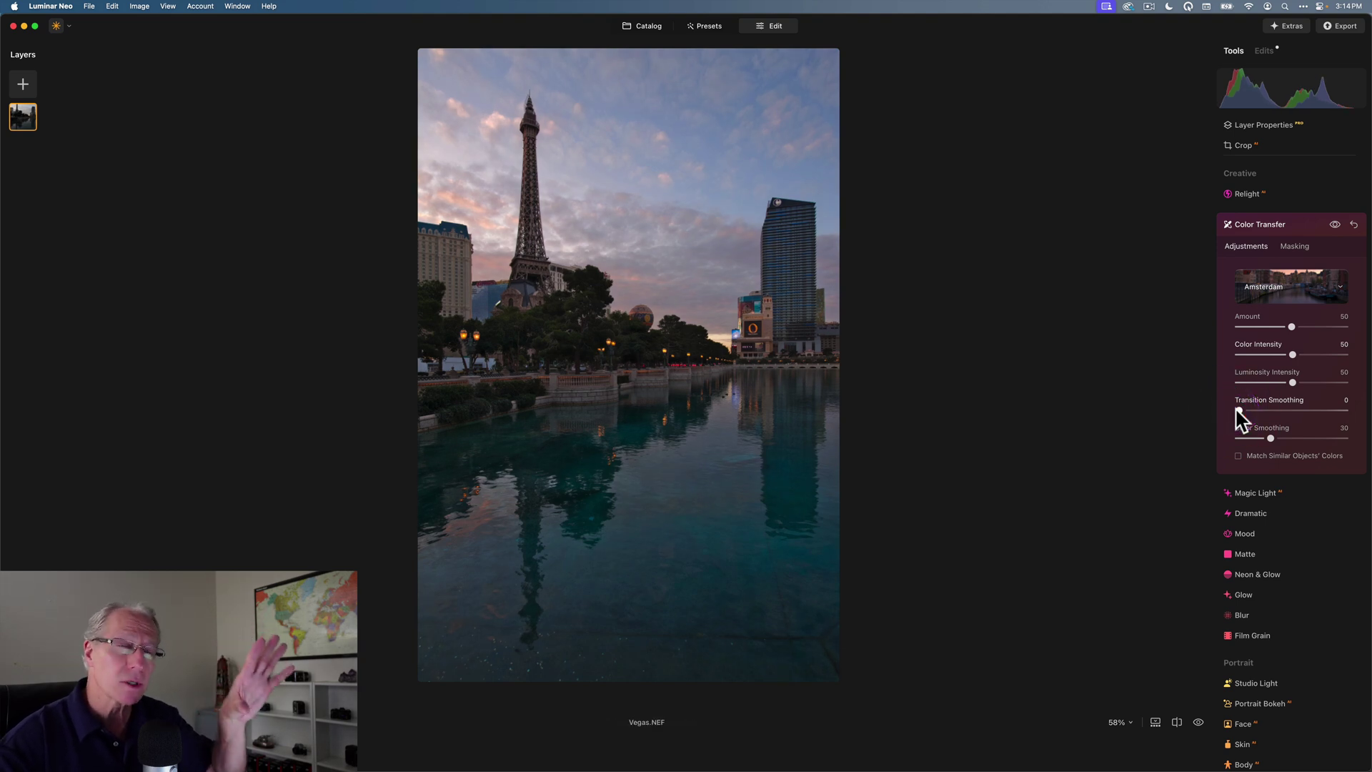
{"action": "left_click_drag", "start_coordinate": [1323, 409], "coordinate": [1349, 418]}
{"action": "left_click", "coordinate": [1348, 413]}
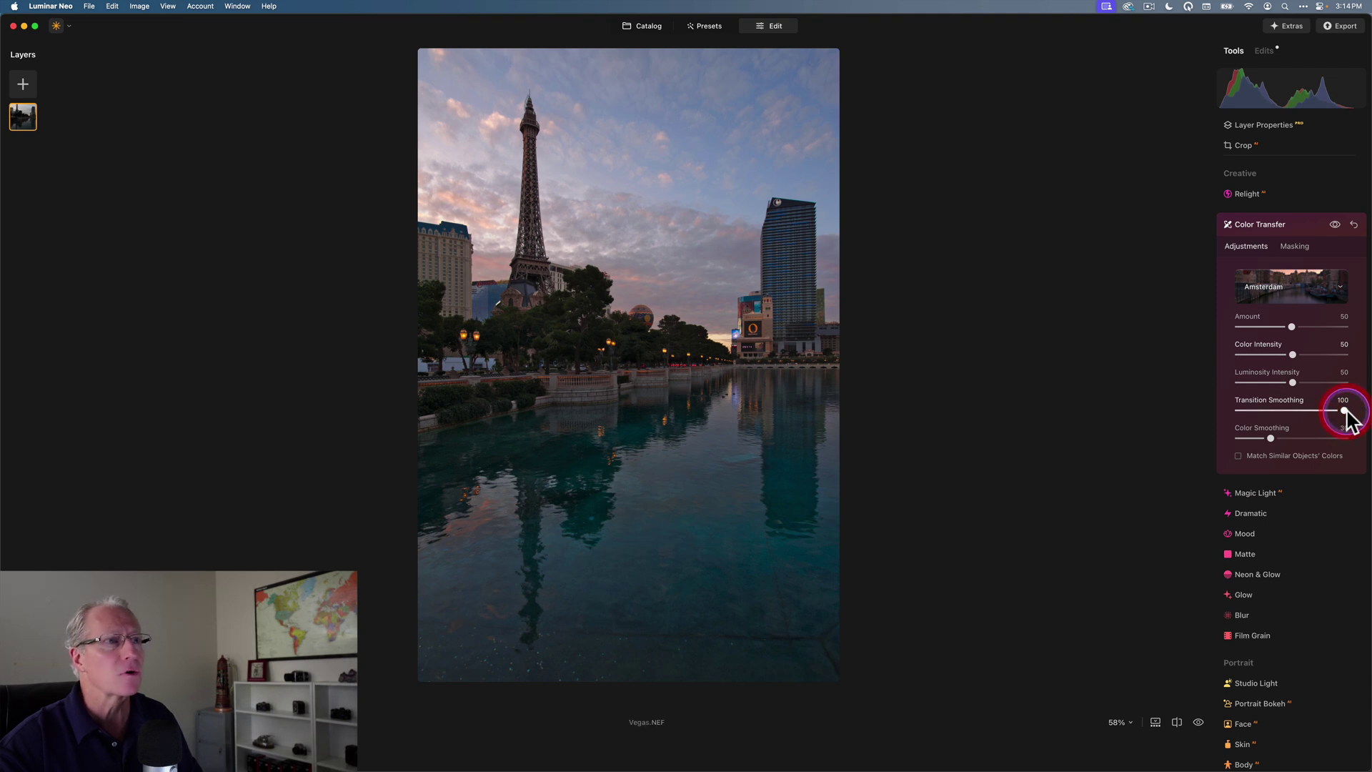
{"action": "left_click_drag", "start_coordinate": [1348, 413], "coordinate": [1292, 412]}
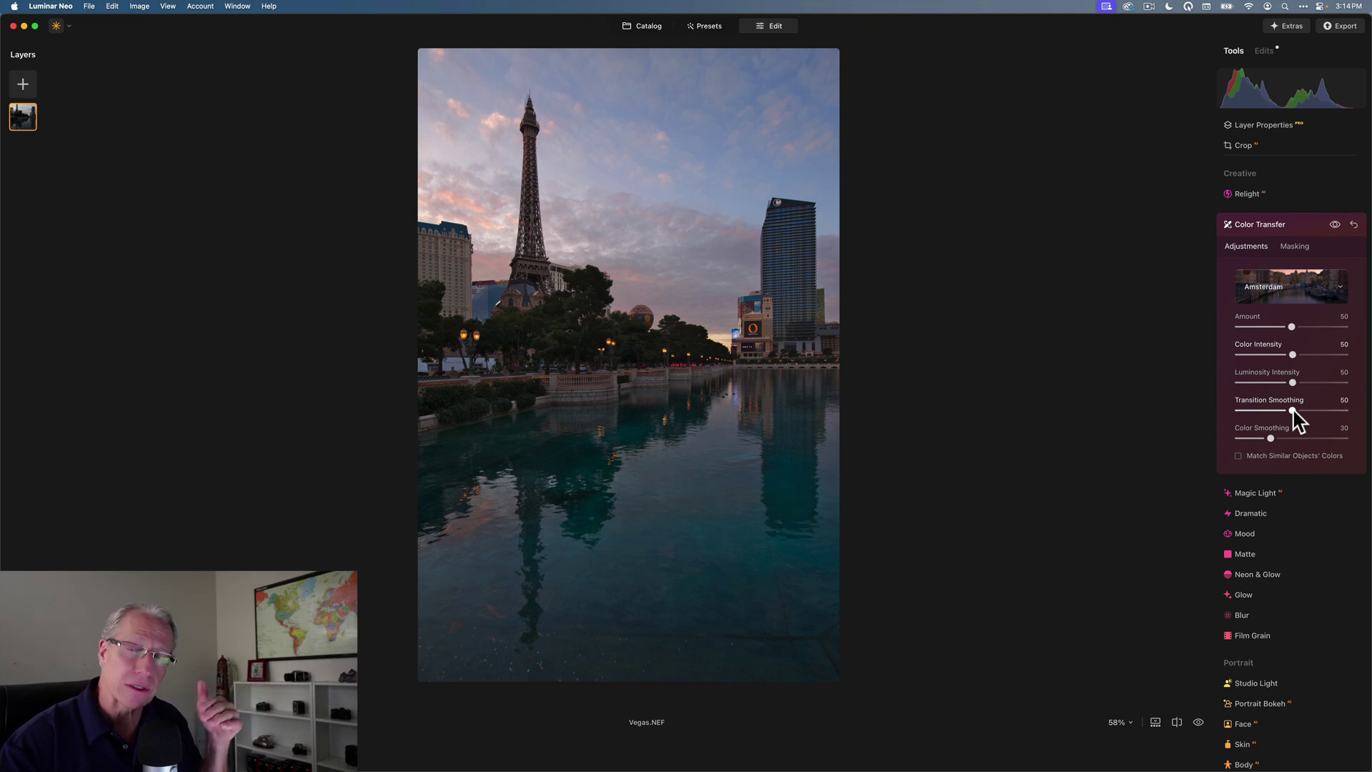
Preview Color Smoothing at 0, then push it to its maximum of 100.
{"action": "left_click", "coordinate": [1271, 437]}
{"action": "left_click_drag", "start_coordinate": [1272, 438], "coordinate": [1223, 440]}
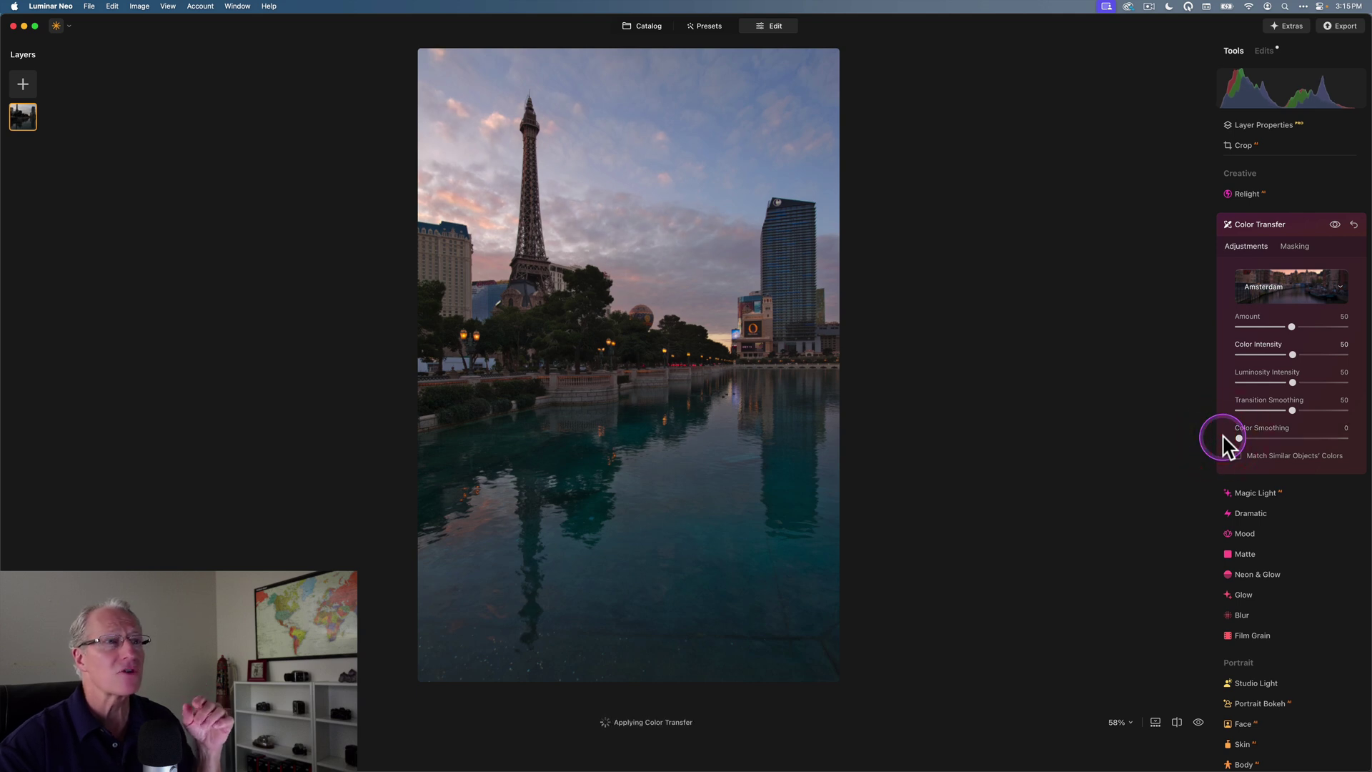
{"action": "left_click", "coordinate": [687, 270]}
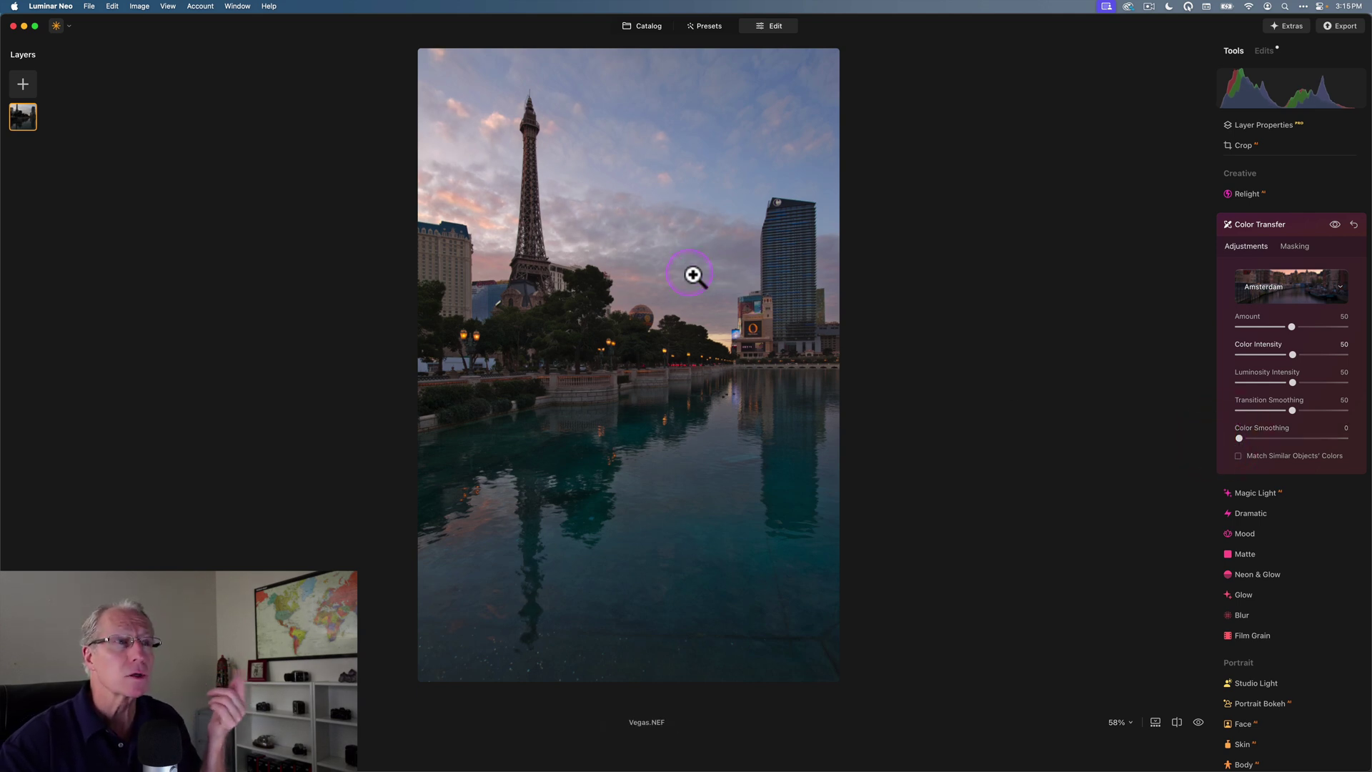
{"action": "left_click_drag", "start_coordinate": [1247, 457], "coordinate": [1348, 439]}
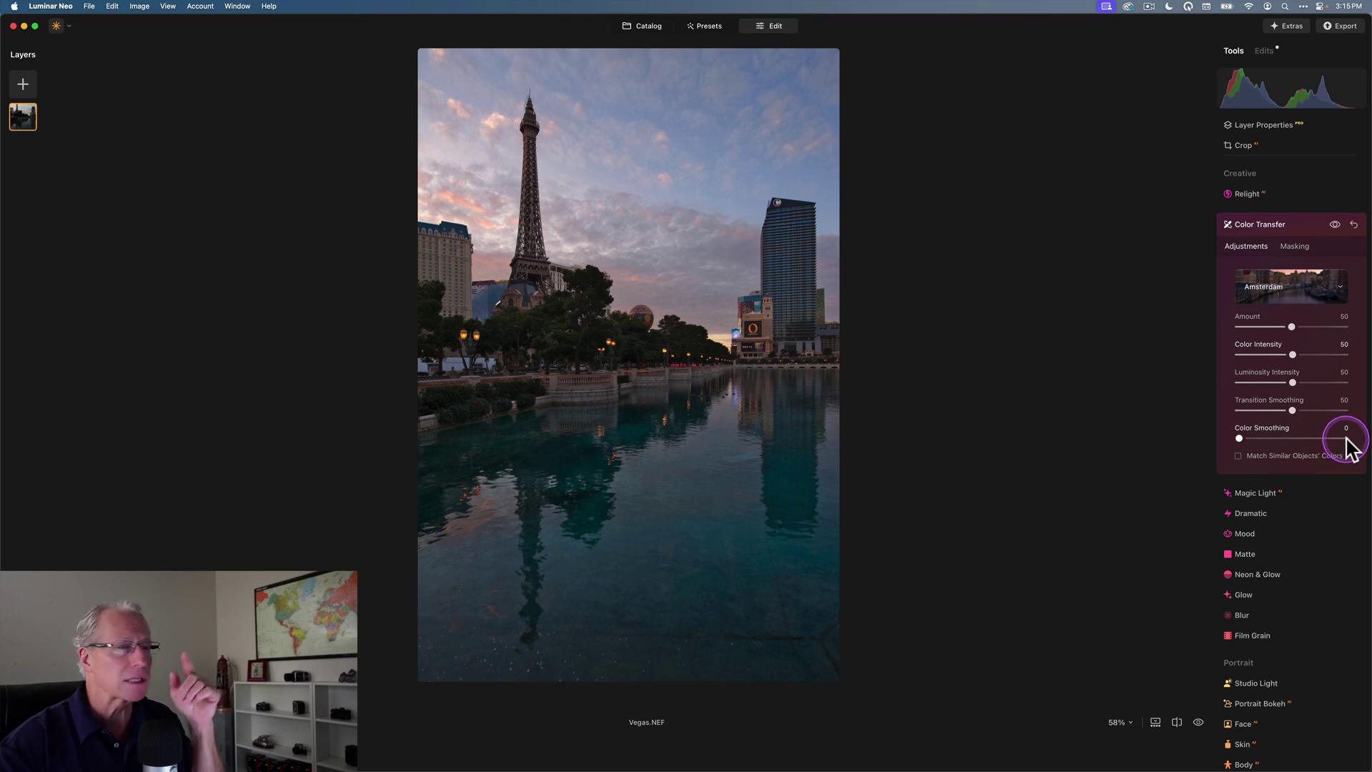
{"action": "left_click", "coordinate": [1346, 438]}
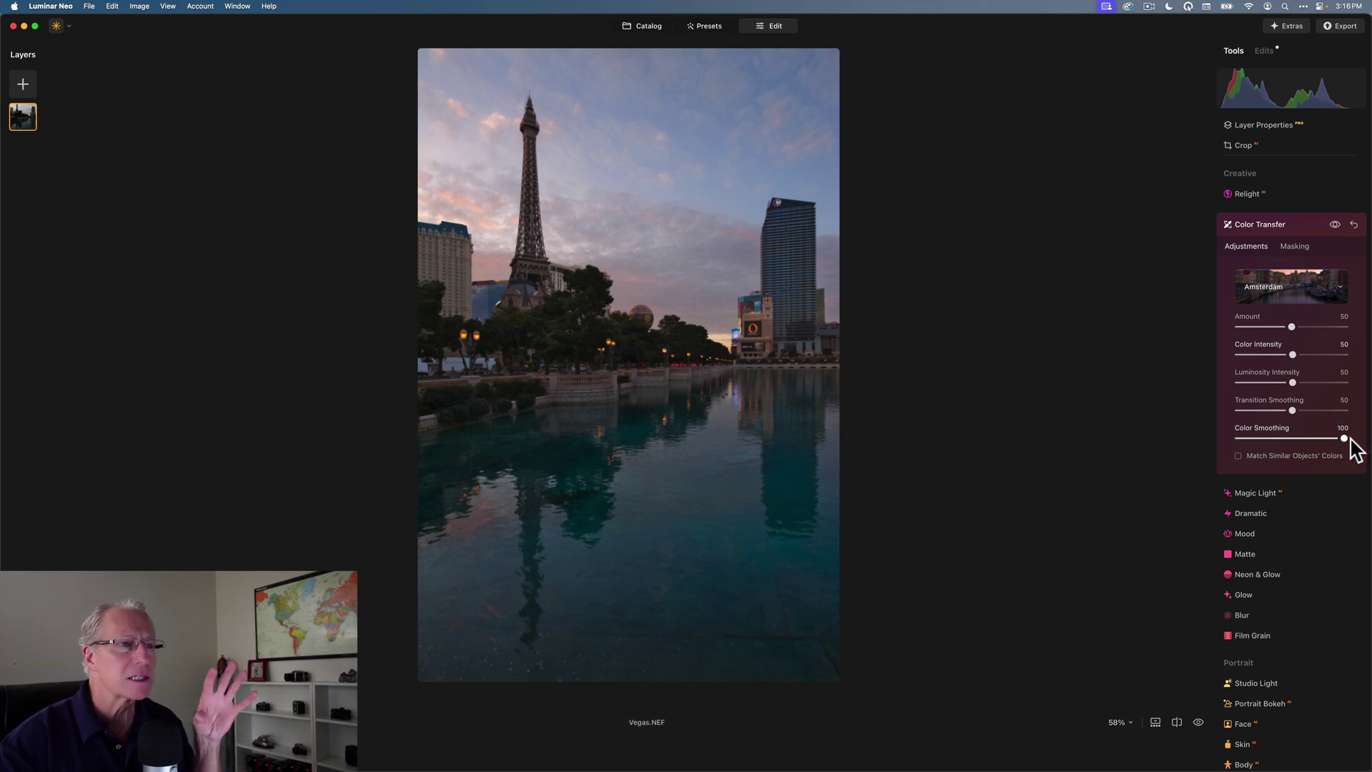
{"action": "left_click", "coordinate": [1312, 399]}
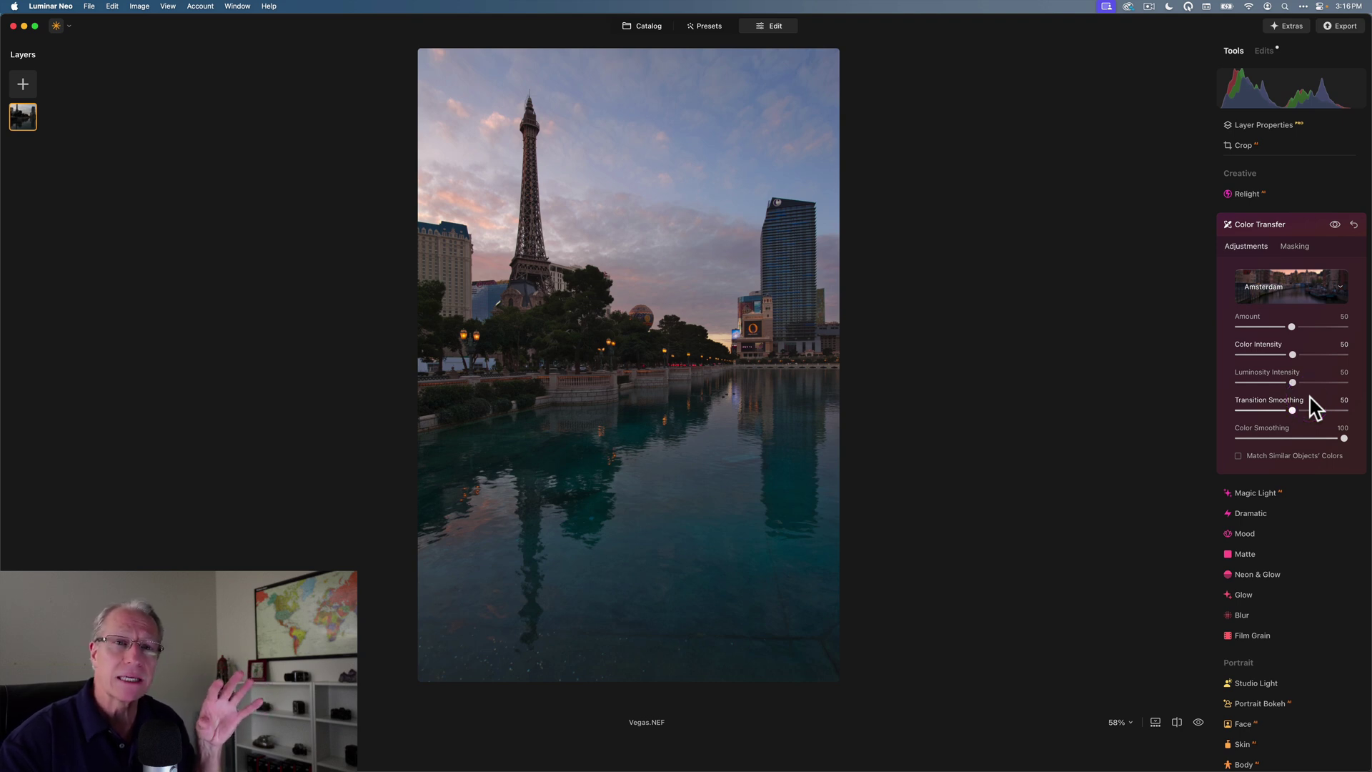
{"action": "left_click", "coordinate": [1253, 432]}
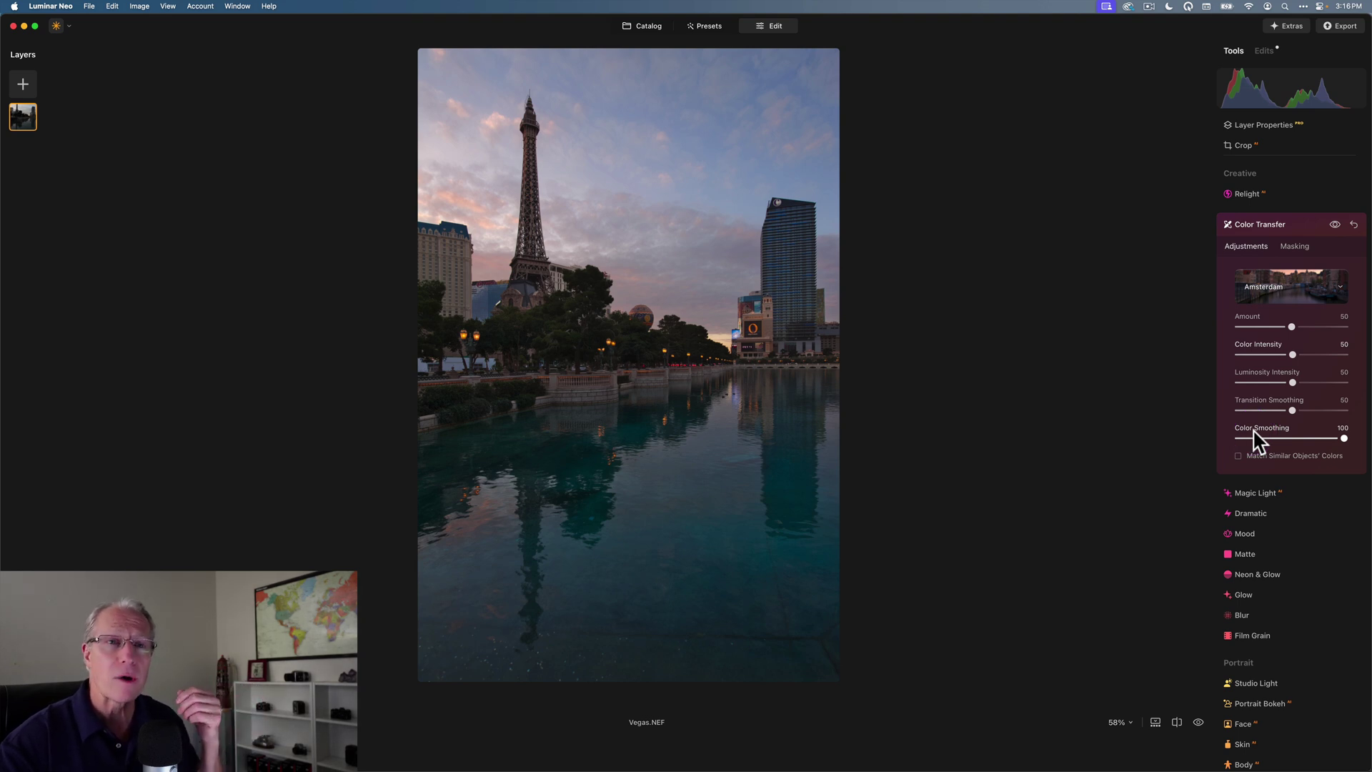
Leave Match Similar Objects' Colors unchecked and preview the Amsterdam transfer switched off.
{"action": "left_click", "coordinate": [1244, 463]}
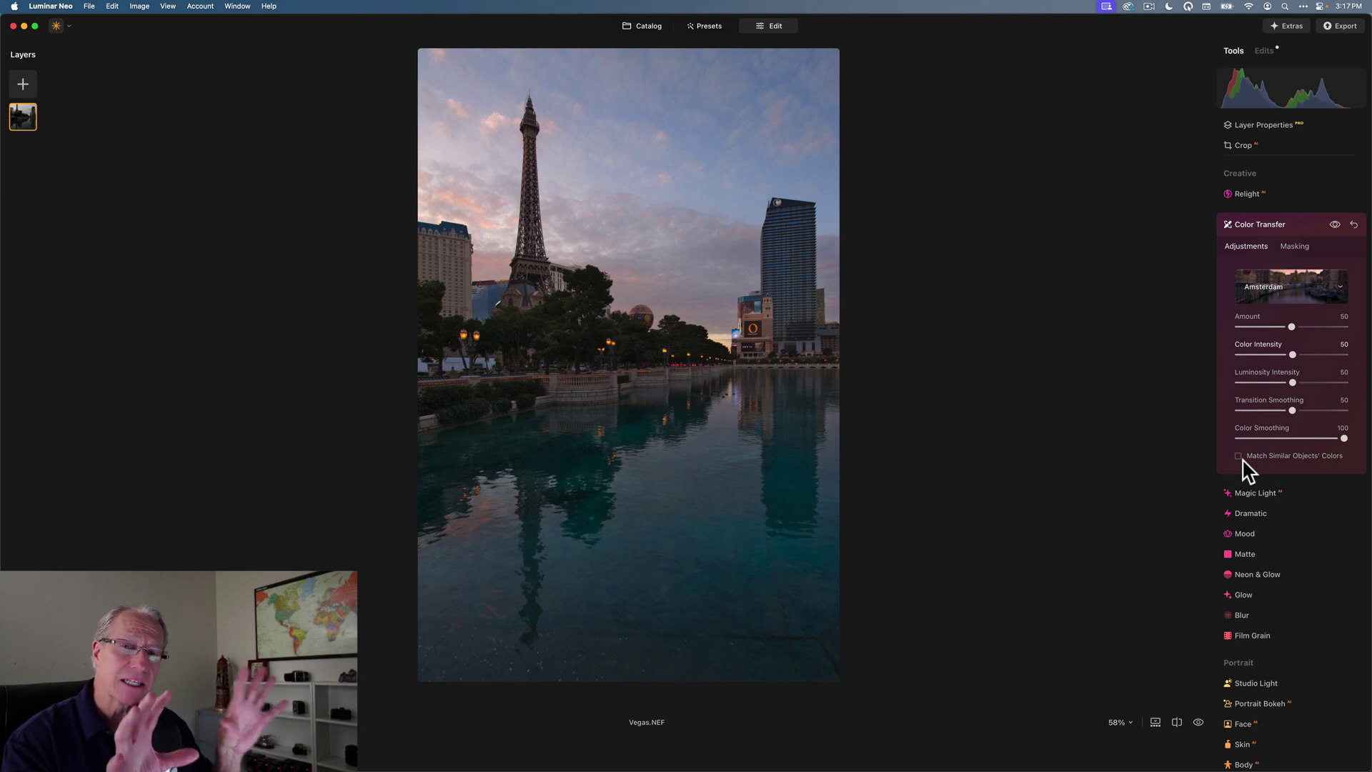
{"action": "left_click", "coordinate": [1240, 456]}
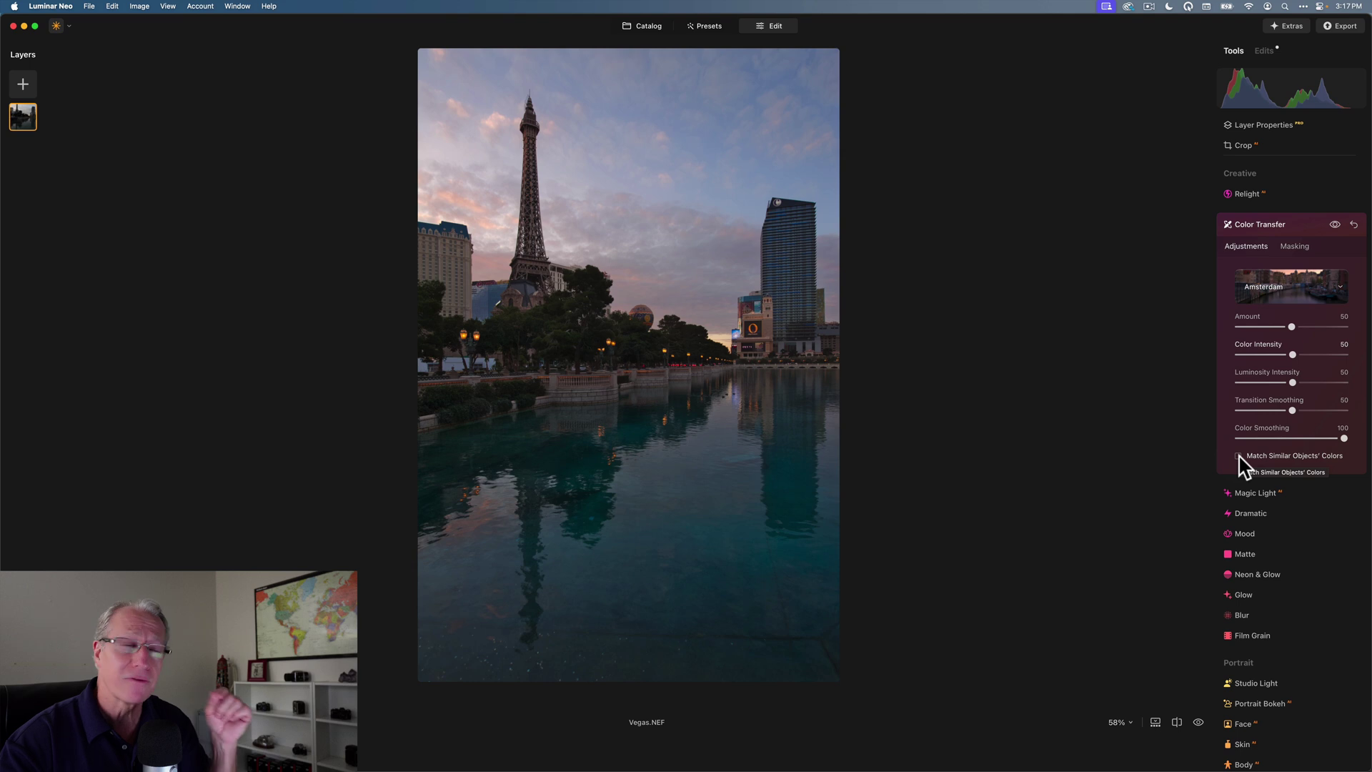
{"action": "left_click", "coordinate": [1335, 224]}
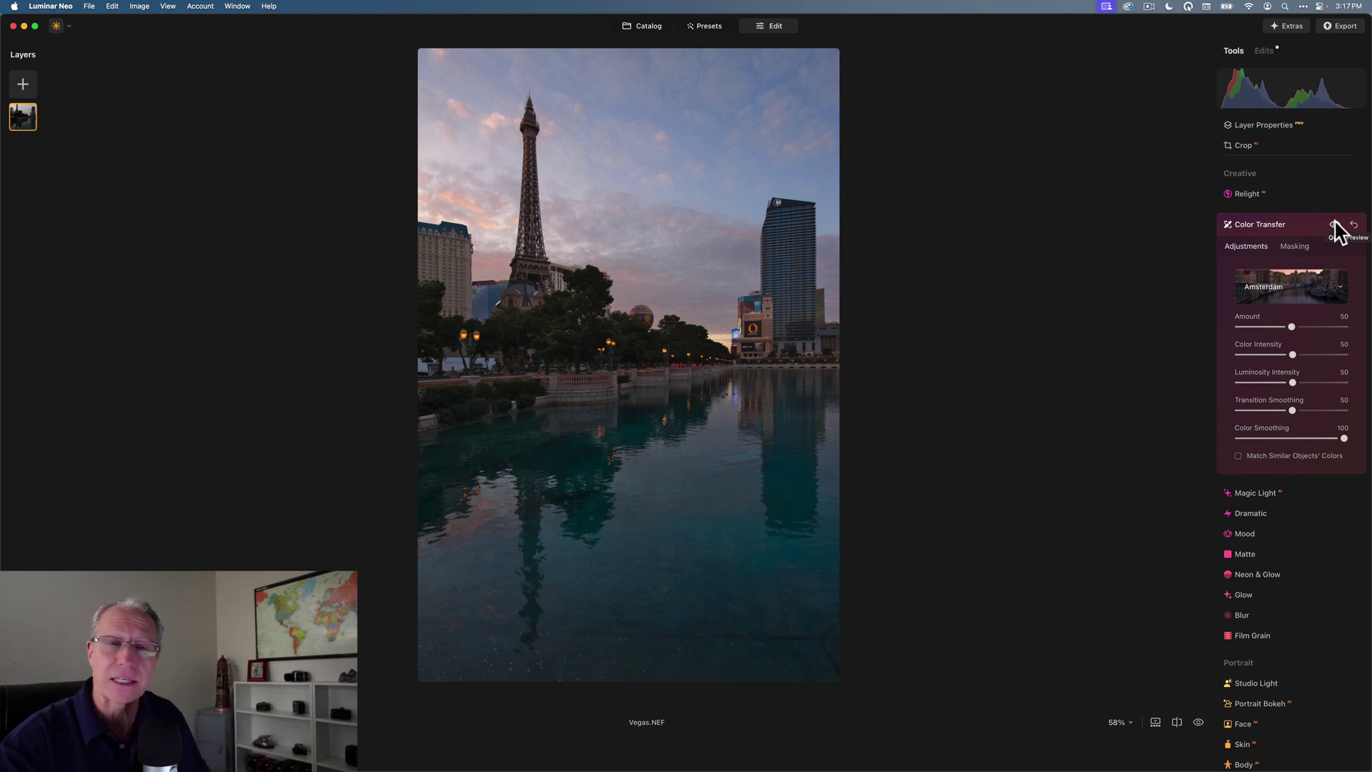
After an on/off comparison, raise the Color Transfer Amount to 75.
{"action": "left_click", "coordinate": [1335, 223]}
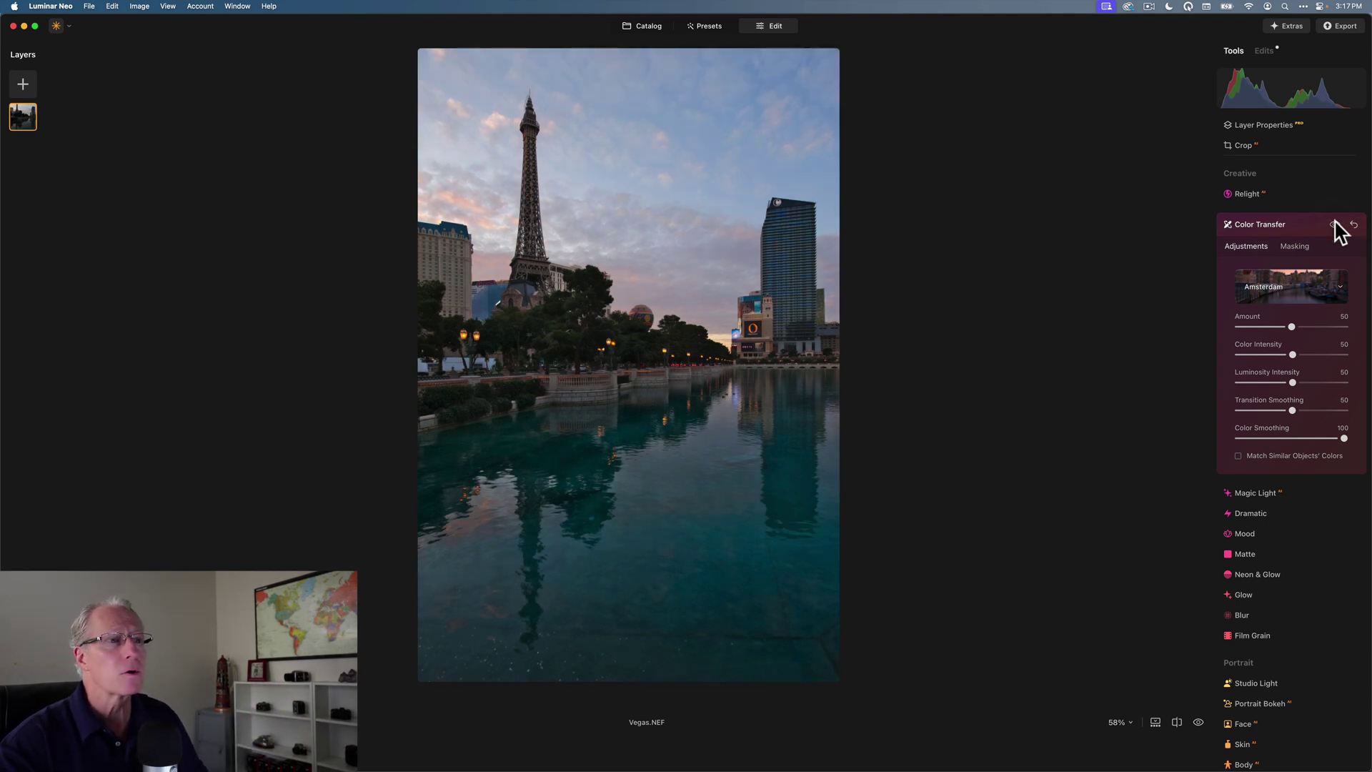
{"action": "left_click", "coordinate": [1335, 224]}
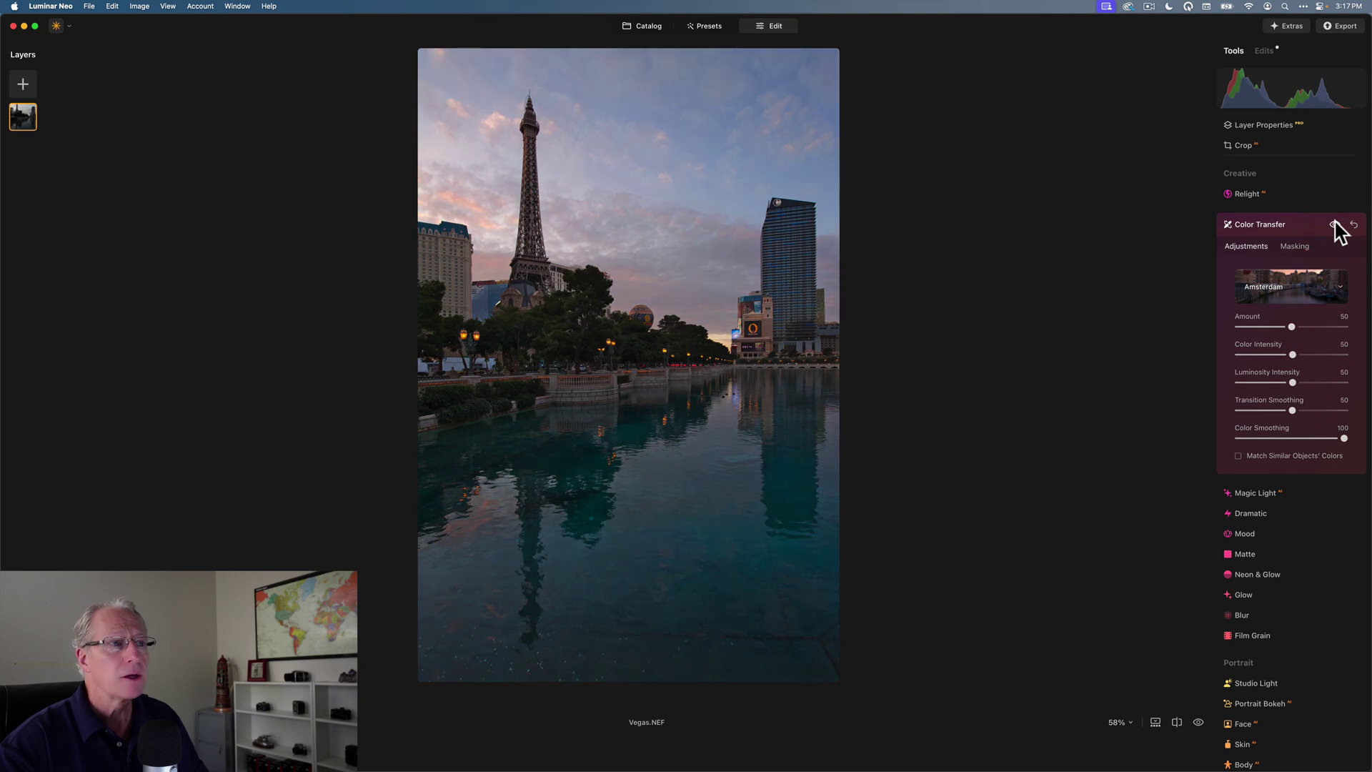
{"action": "left_click", "coordinate": [1315, 326]}
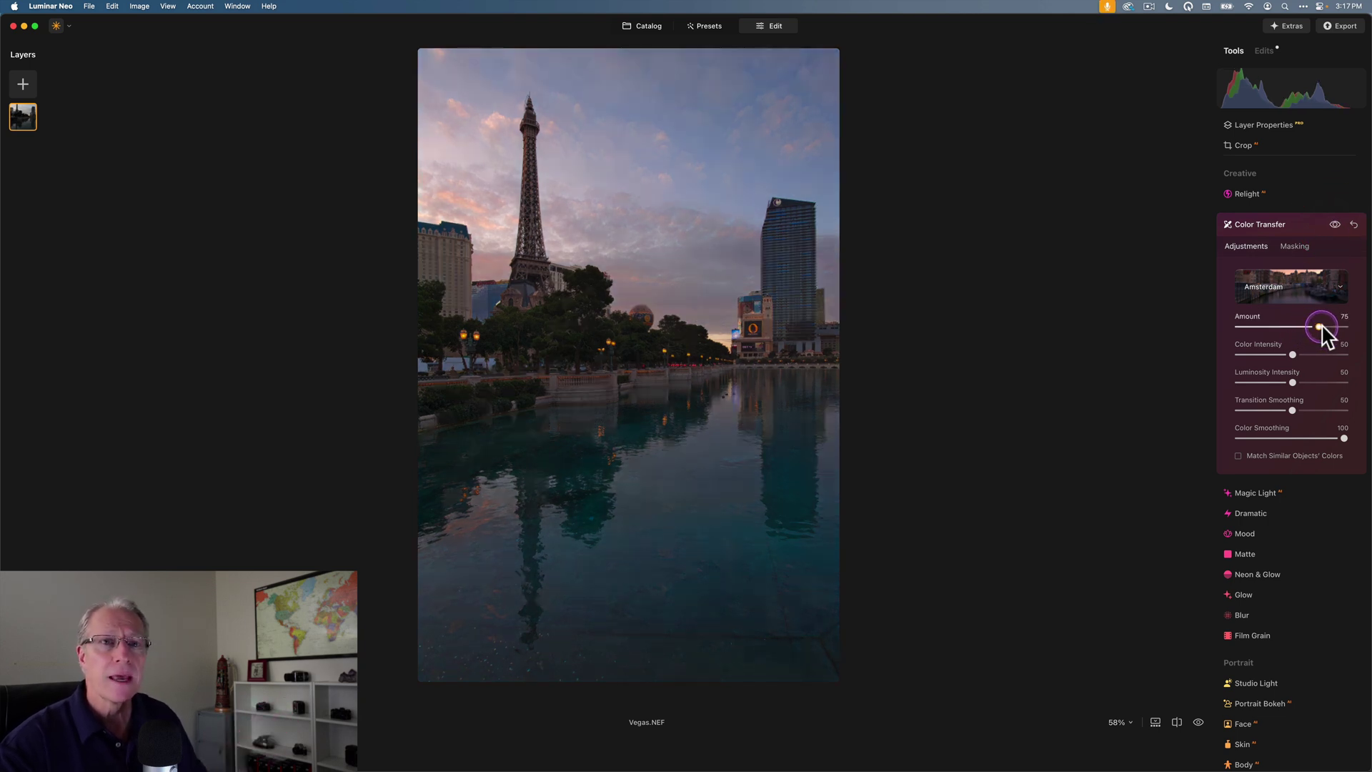
{"action": "left_click", "coordinate": [1320, 326]}
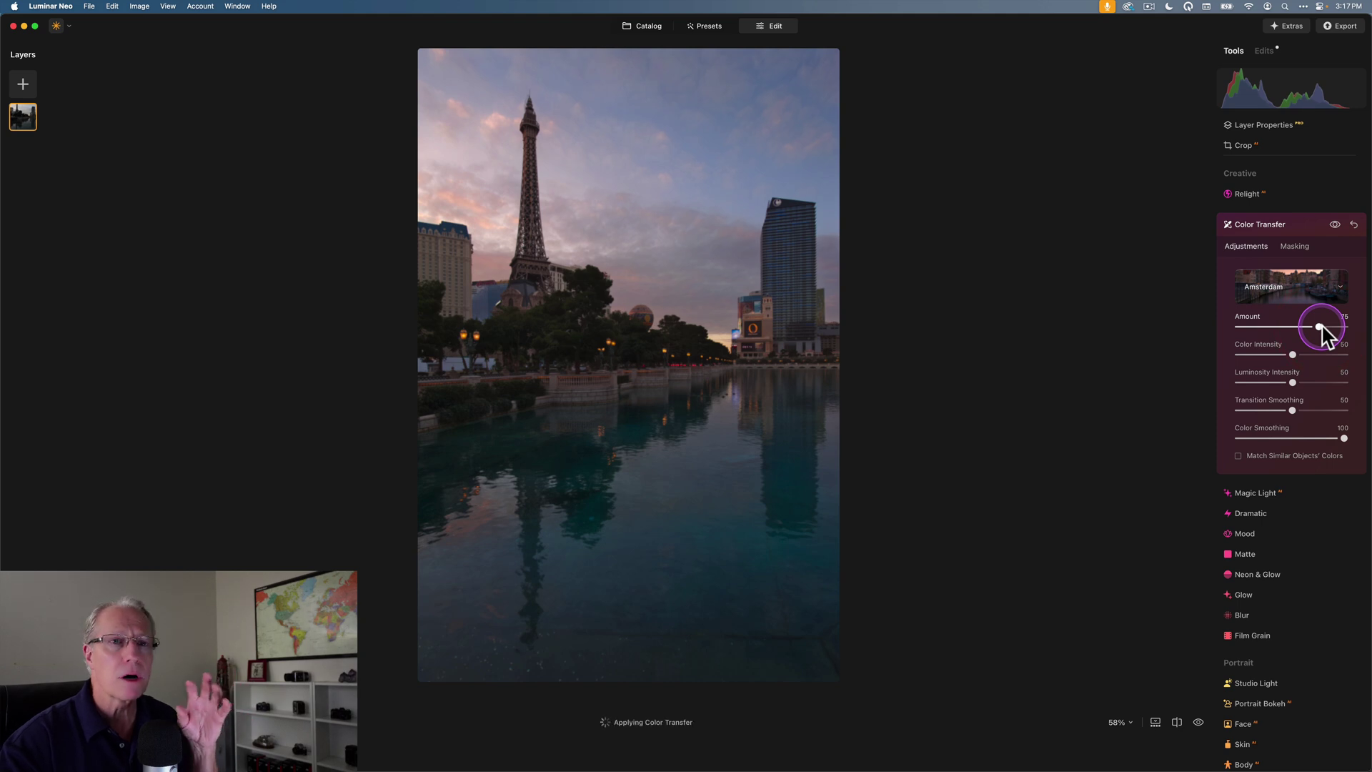
{"action": "left_click", "coordinate": [1294, 386]}
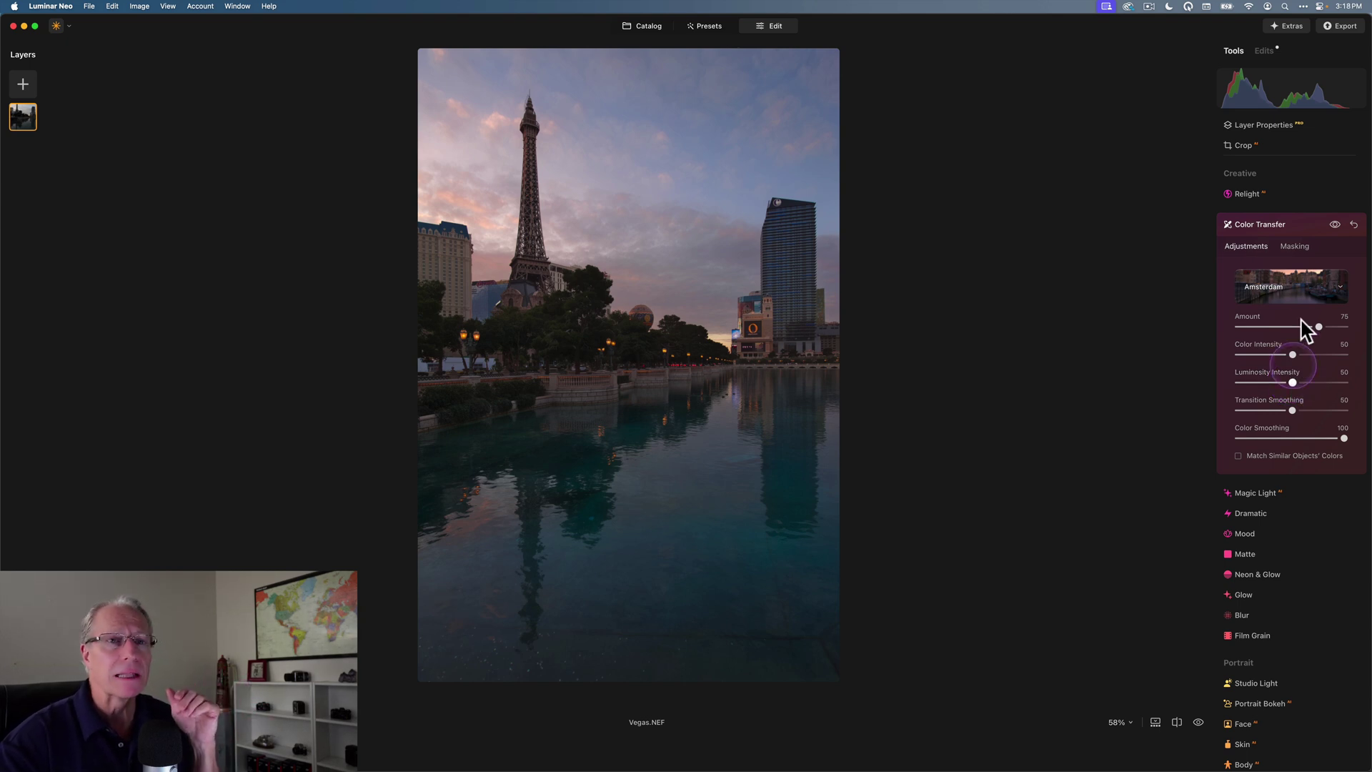
Compare the Amount 75 result against the original, then collapse the Color Transfer panel.
{"action": "left_click", "coordinate": [1334, 225]}
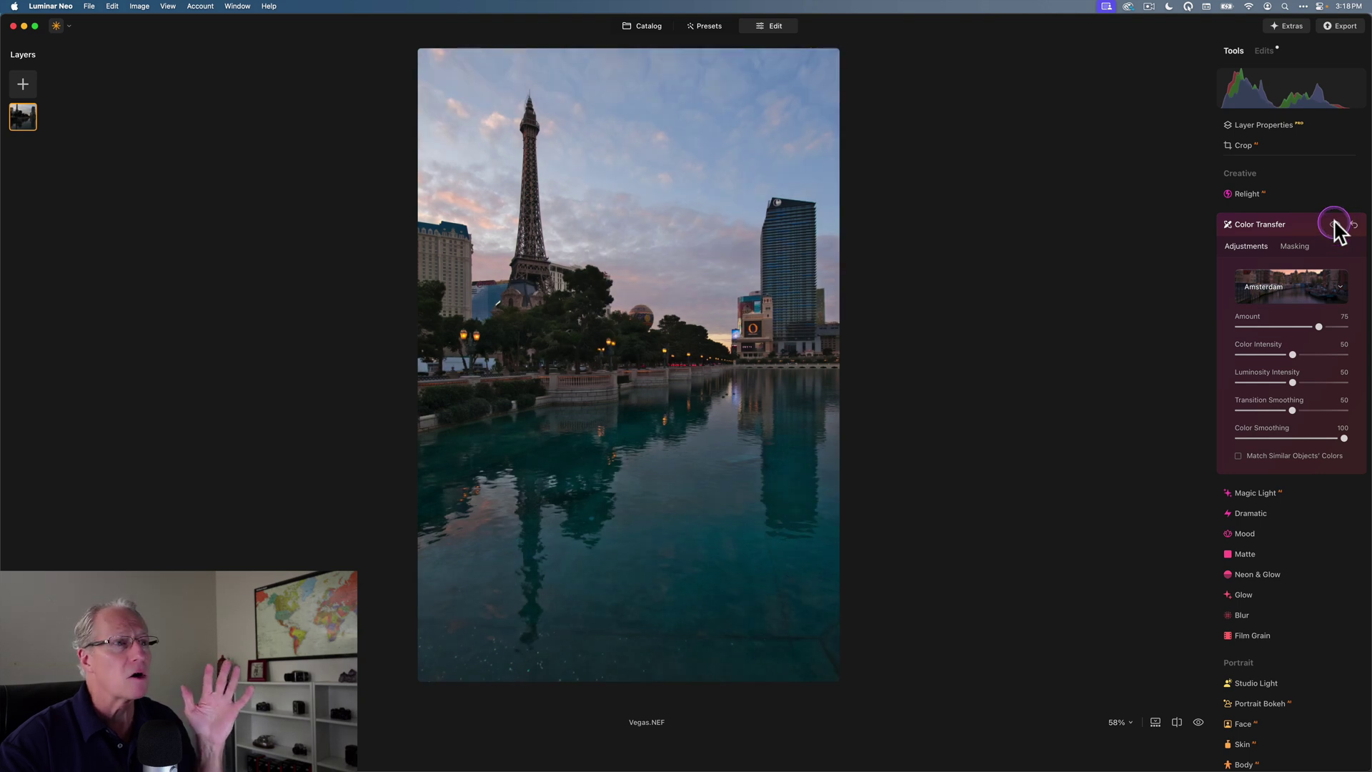
{"action": "left_click", "coordinate": [1334, 226]}
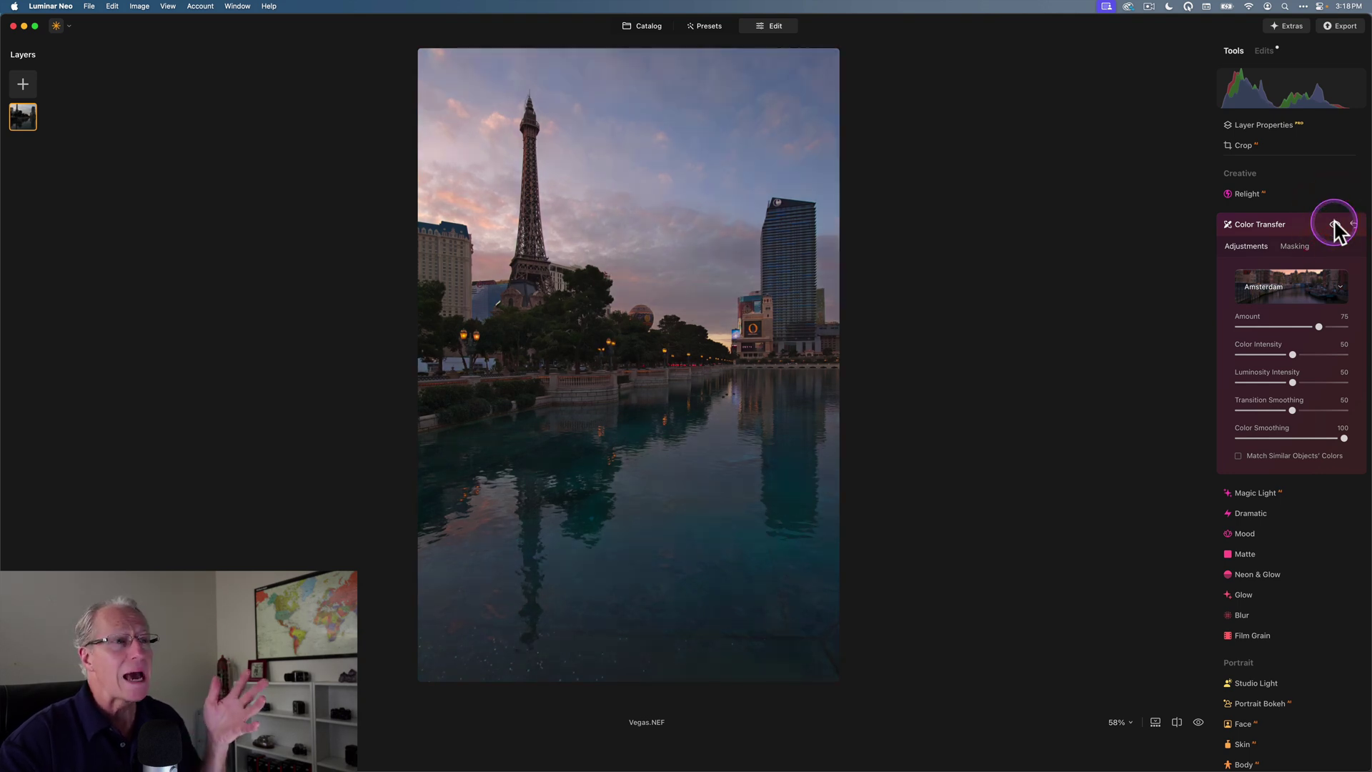
{"action": "left_click", "coordinate": [1273, 226]}
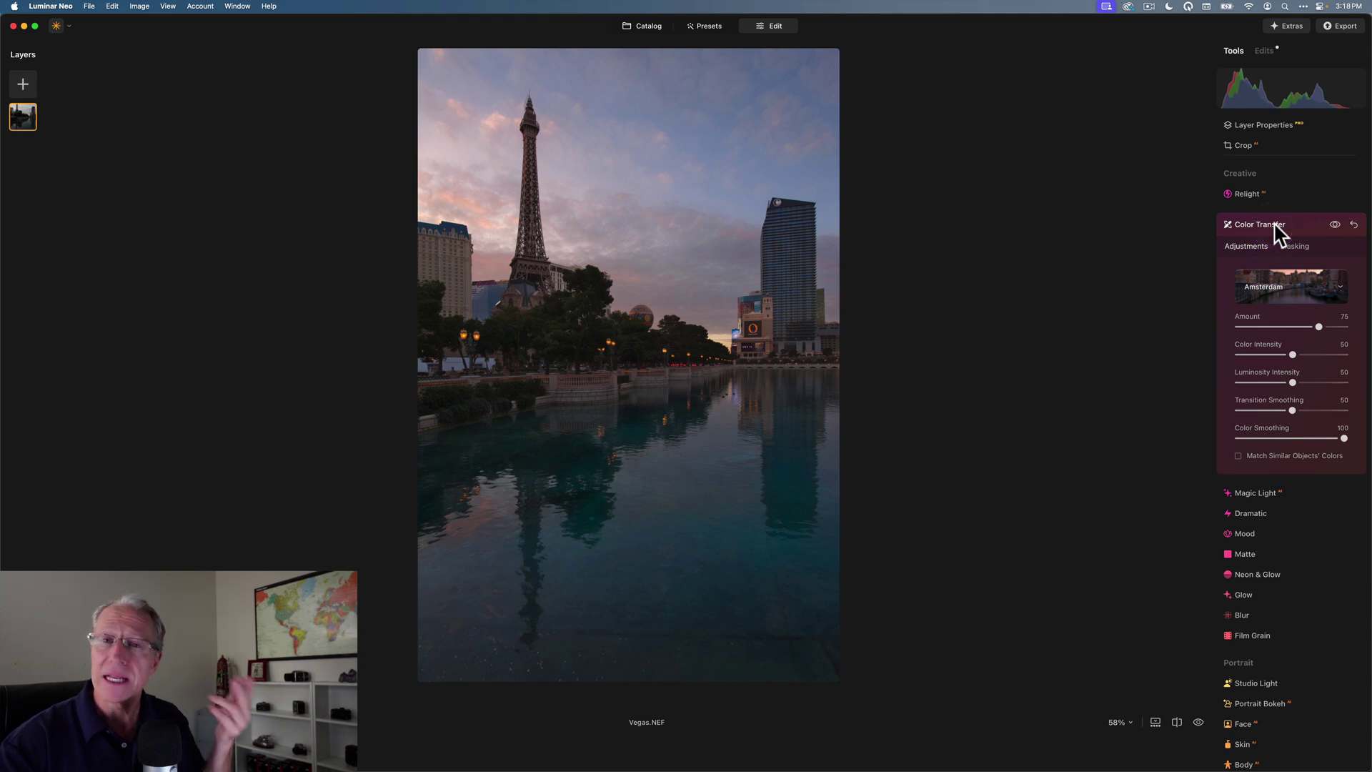
{"action": "left_click", "coordinate": [1276, 228]}
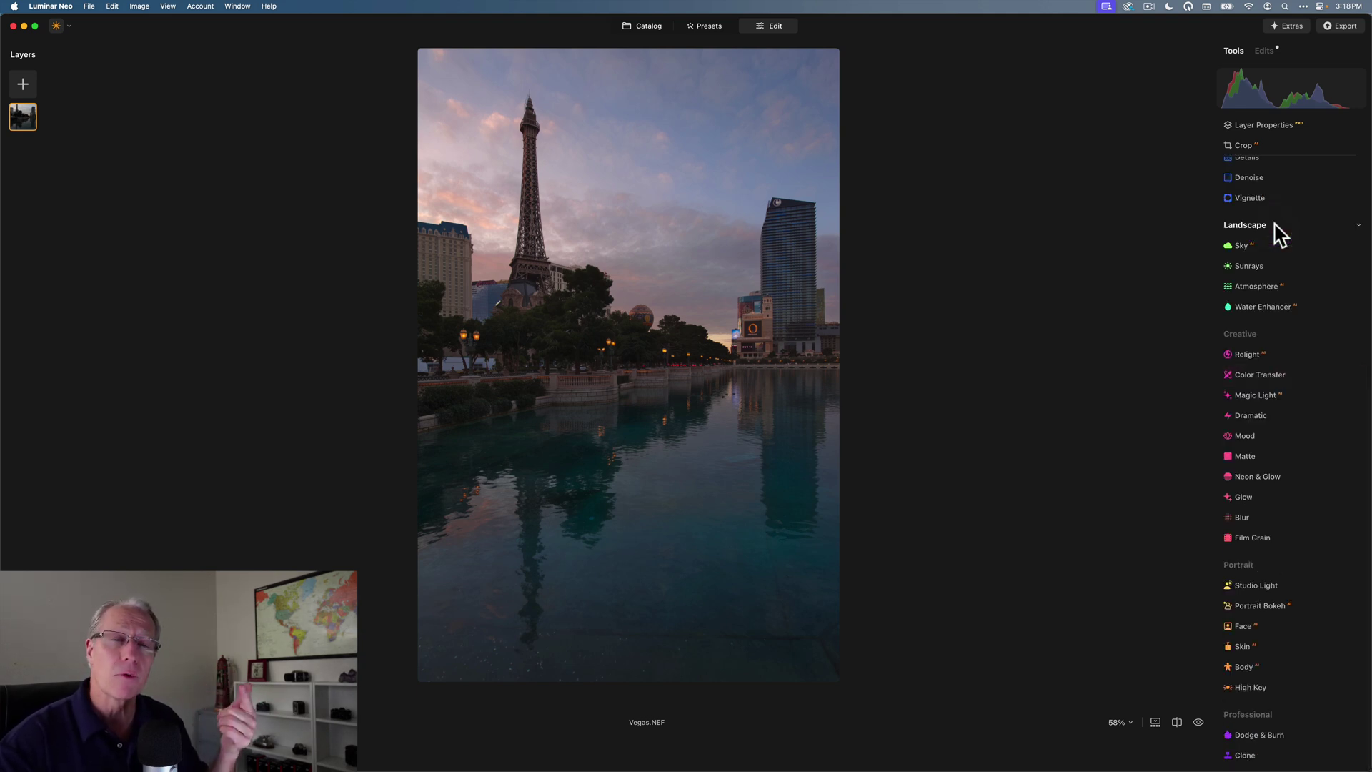
Set Enhance Accent to 40, compare it on and off, and collapse Enhance.
{"action": "scroll", "coordinate": [1279, 233], "scroll_direction": "up", "scroll_amount": 6}
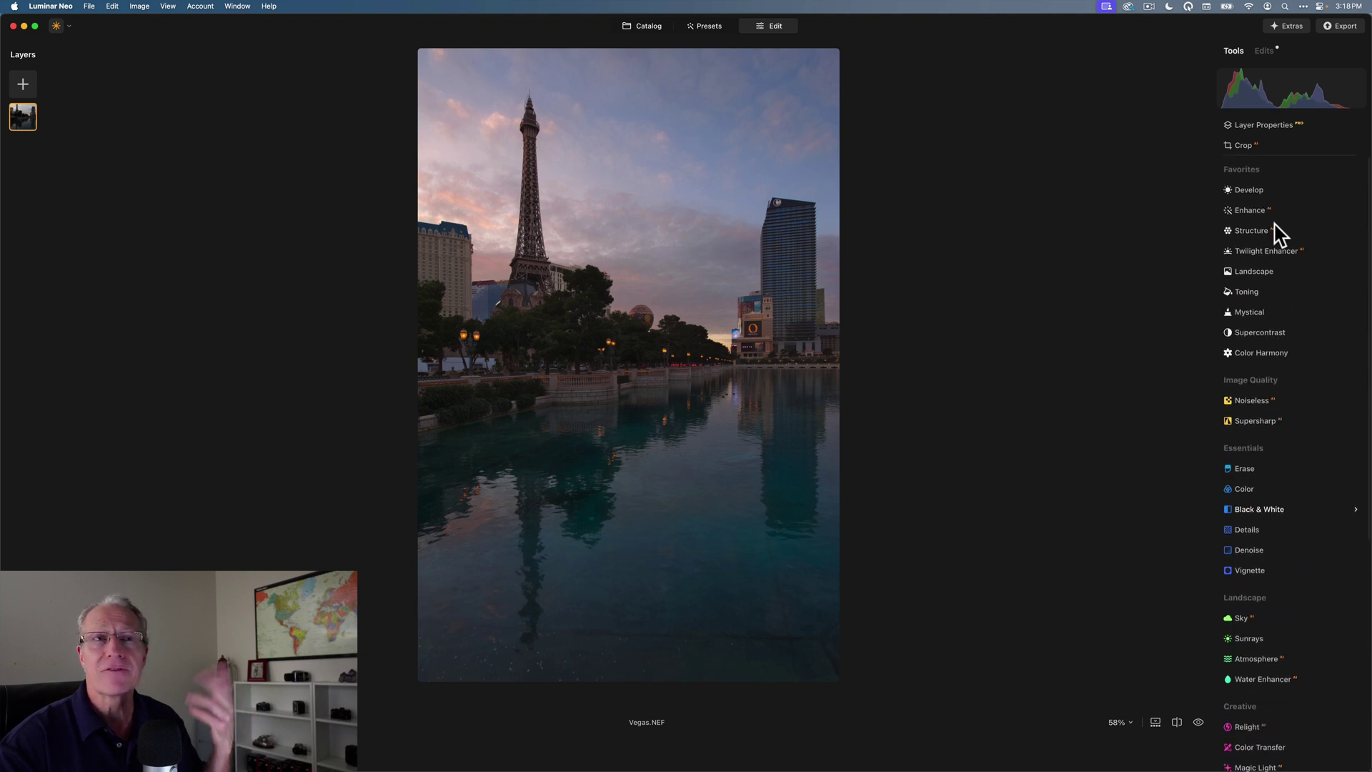
{"action": "left_click", "coordinate": [1245, 215]}
{"action": "left_click_drag", "start_coordinate": [1241, 277], "coordinate": [1279, 277]}
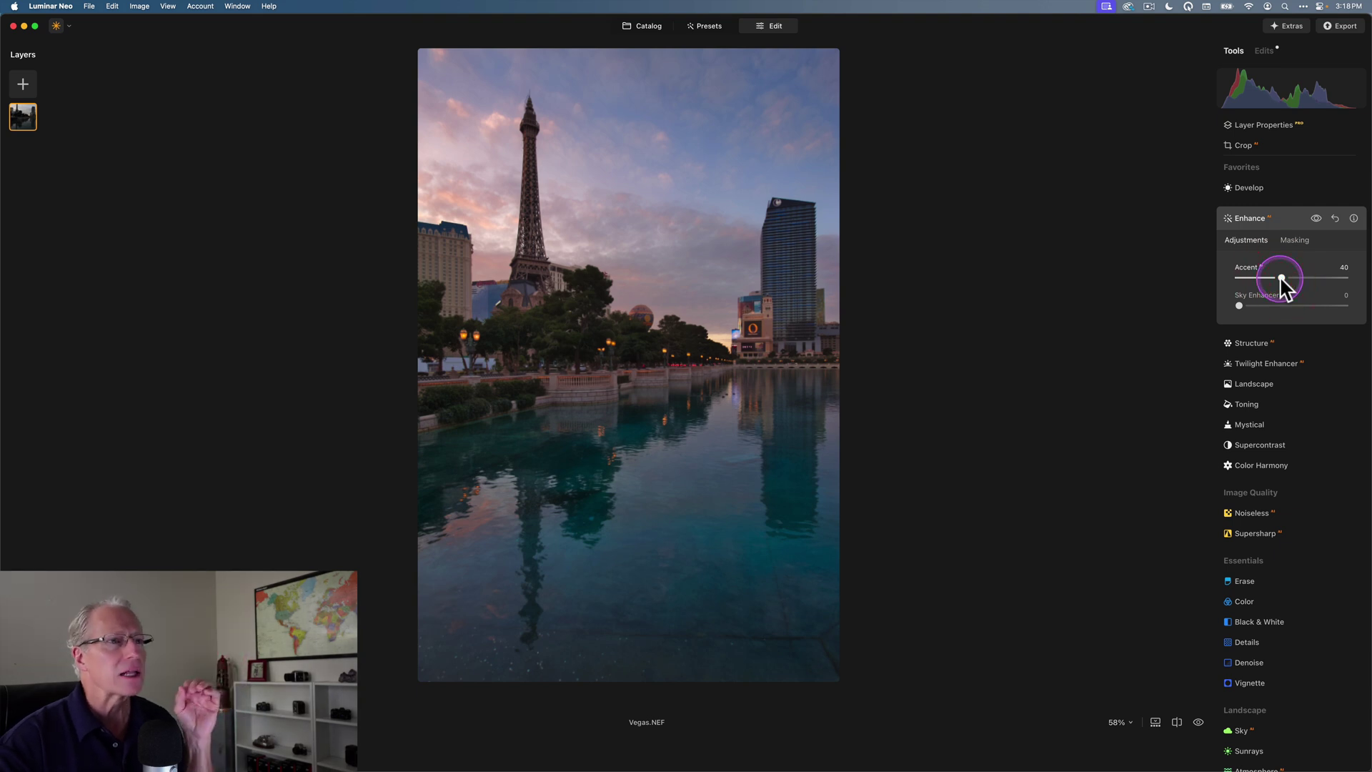
{"action": "left_click", "coordinate": [1295, 220]}
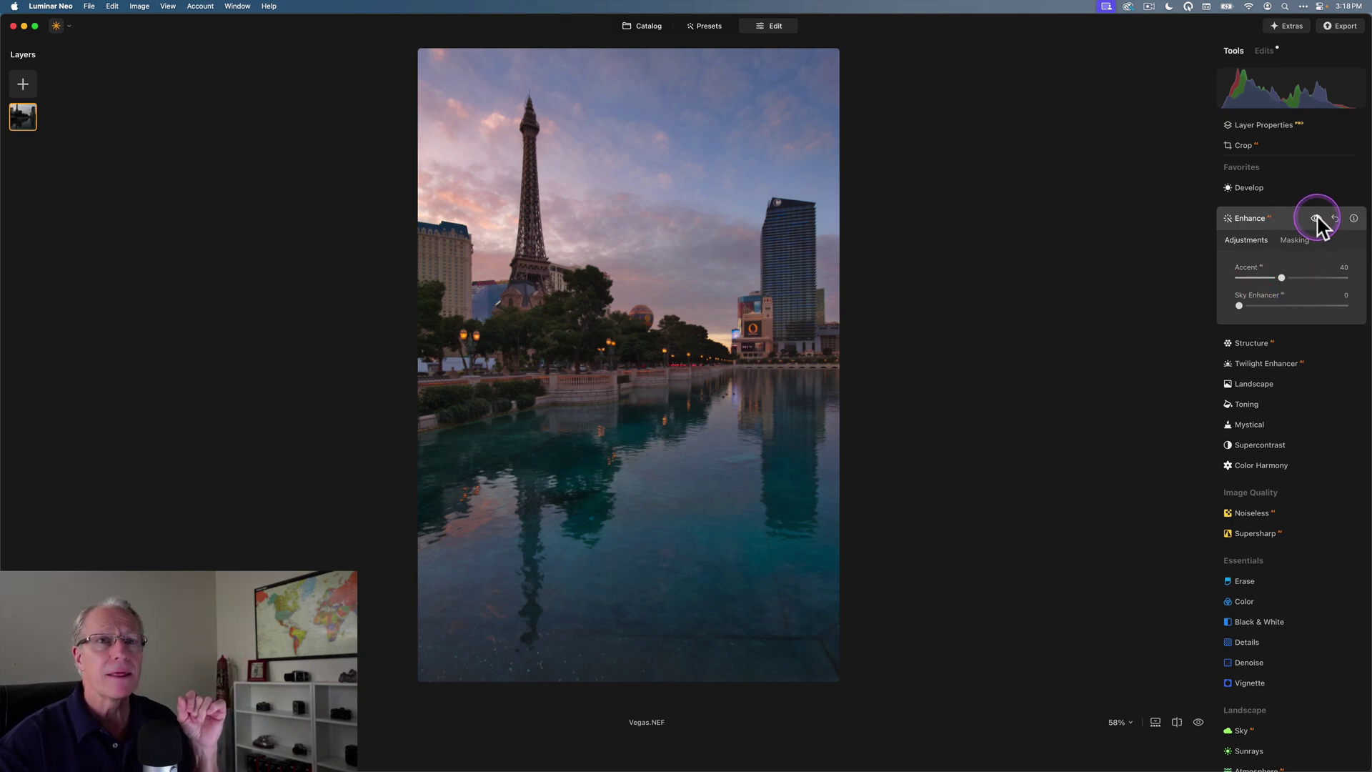
{"action": "left_click", "coordinate": [1317, 218]}
{"action": "left_click", "coordinate": [1316, 218]}
{"action": "left_click", "coordinate": [1316, 218]}
{"action": "left_click", "coordinate": [1316, 218]}
{"action": "left_click", "coordinate": [1282, 218]}
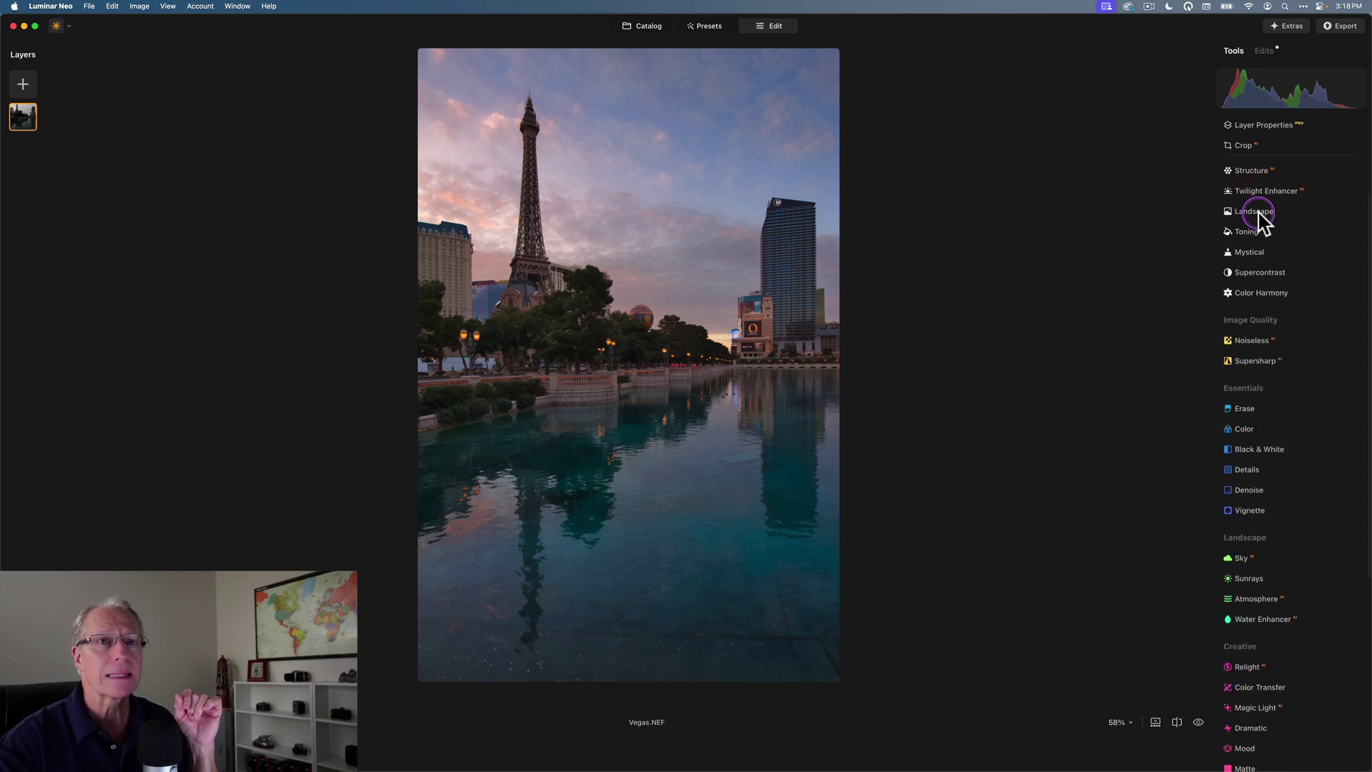
Set the Landscape Golden Hour to 39.
{"action": "left_click", "coordinate": [1255, 212]}
{"action": "left_click", "coordinate": [1281, 309]}
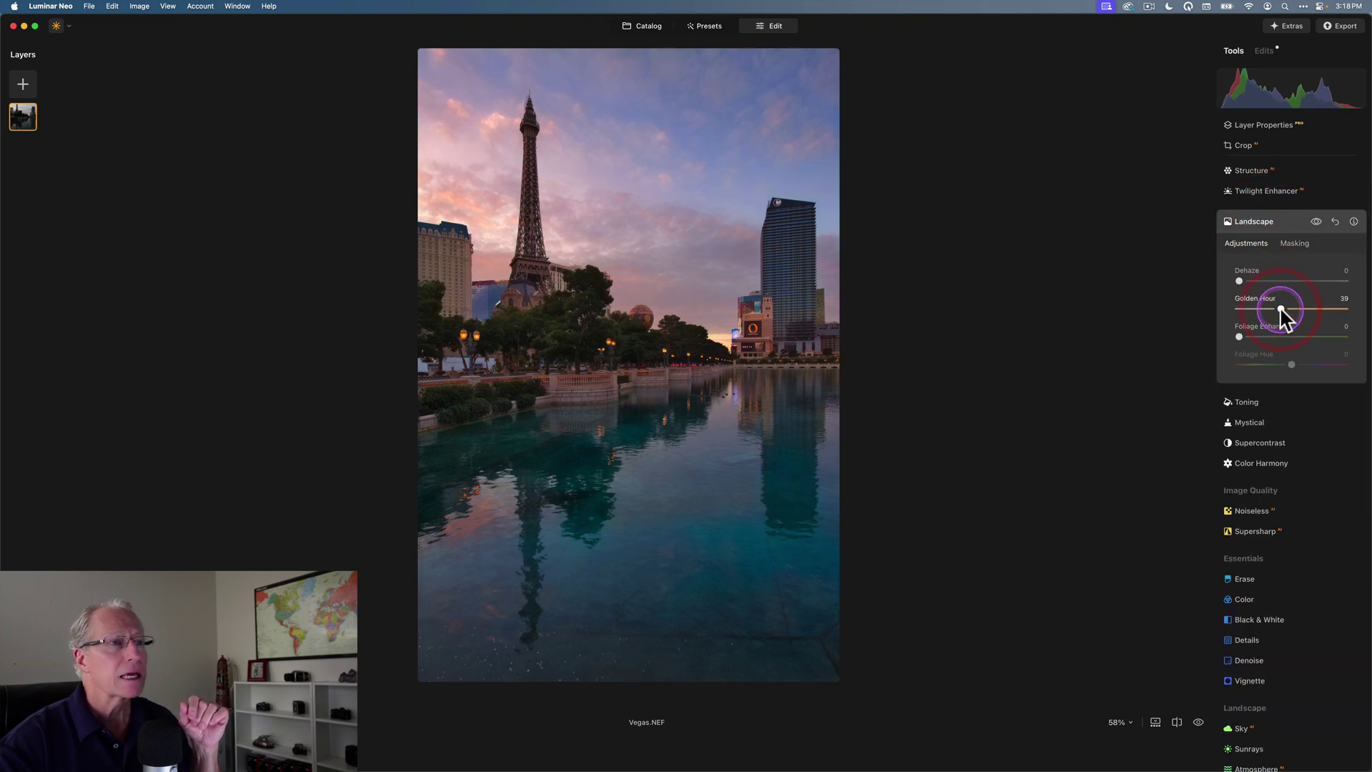
{"action": "left_click", "coordinate": [1254, 221]}
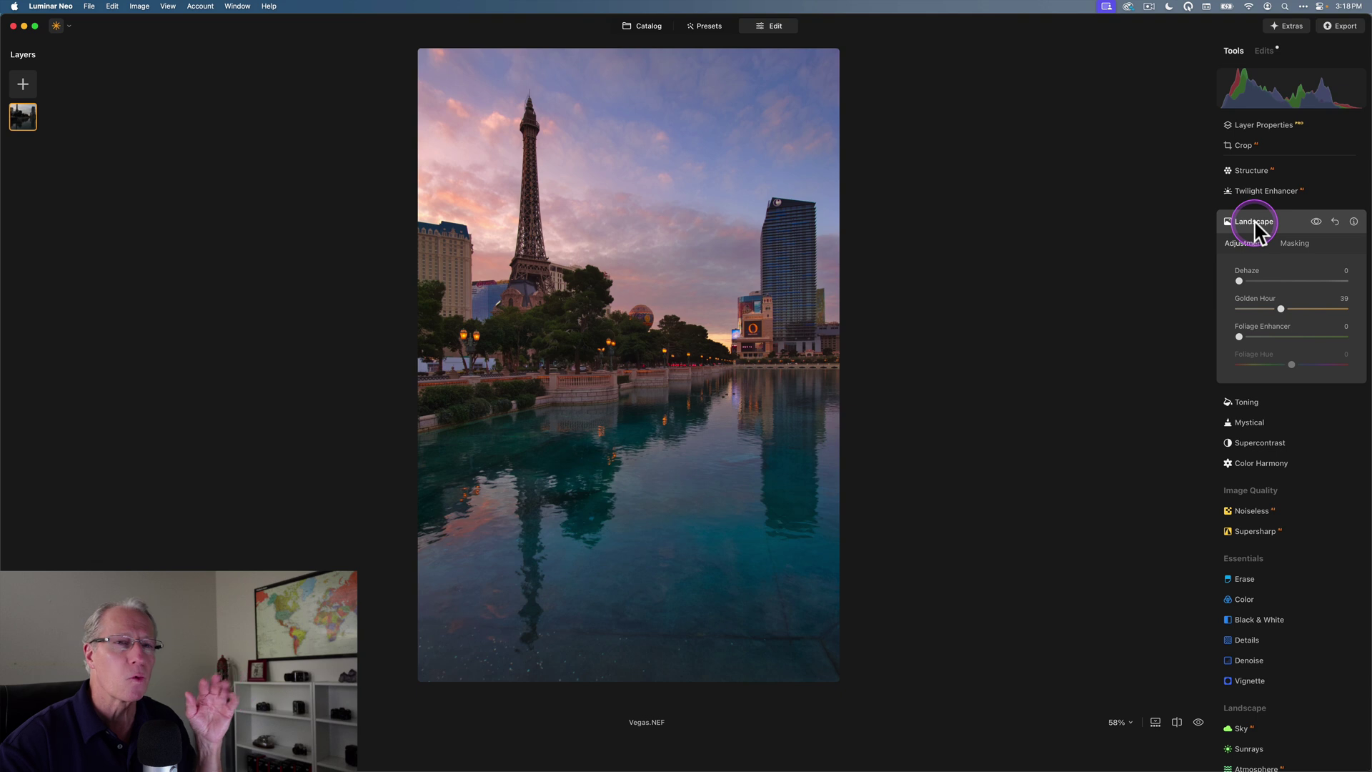
Raise Toning's highlight Saturation to 19.
{"action": "left_click", "coordinate": [1254, 357]}
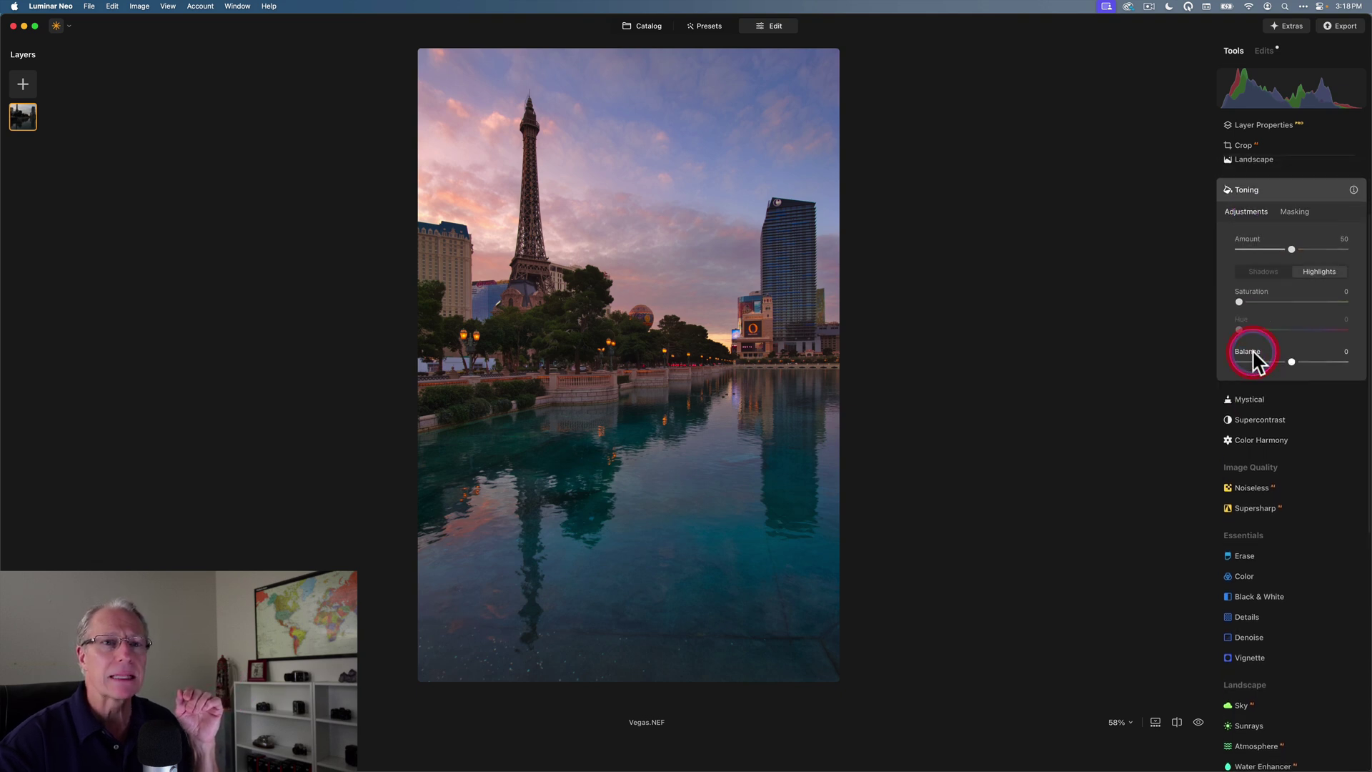
{"action": "left_click_drag", "start_coordinate": [1254, 259], "coordinate": [1255, 253]}
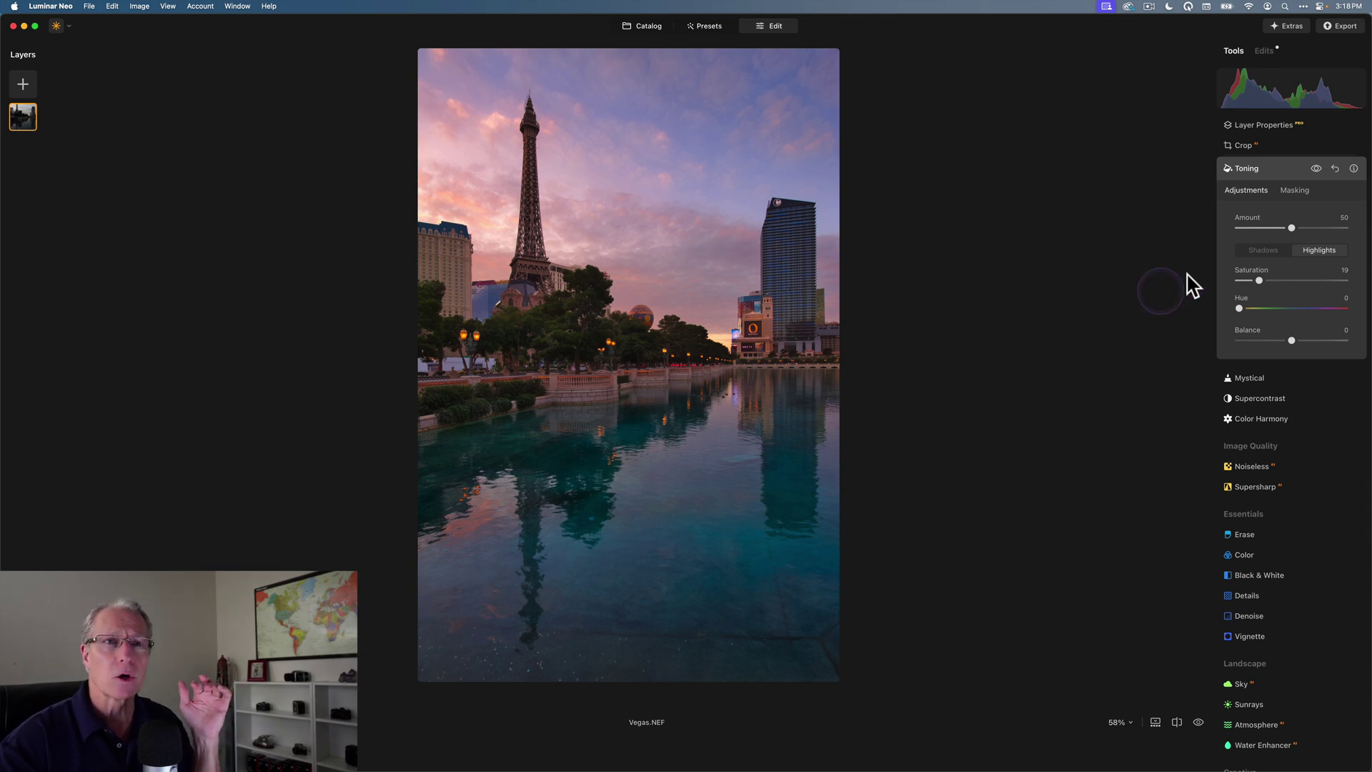
{"action": "left_click", "coordinate": [1287, 169]}
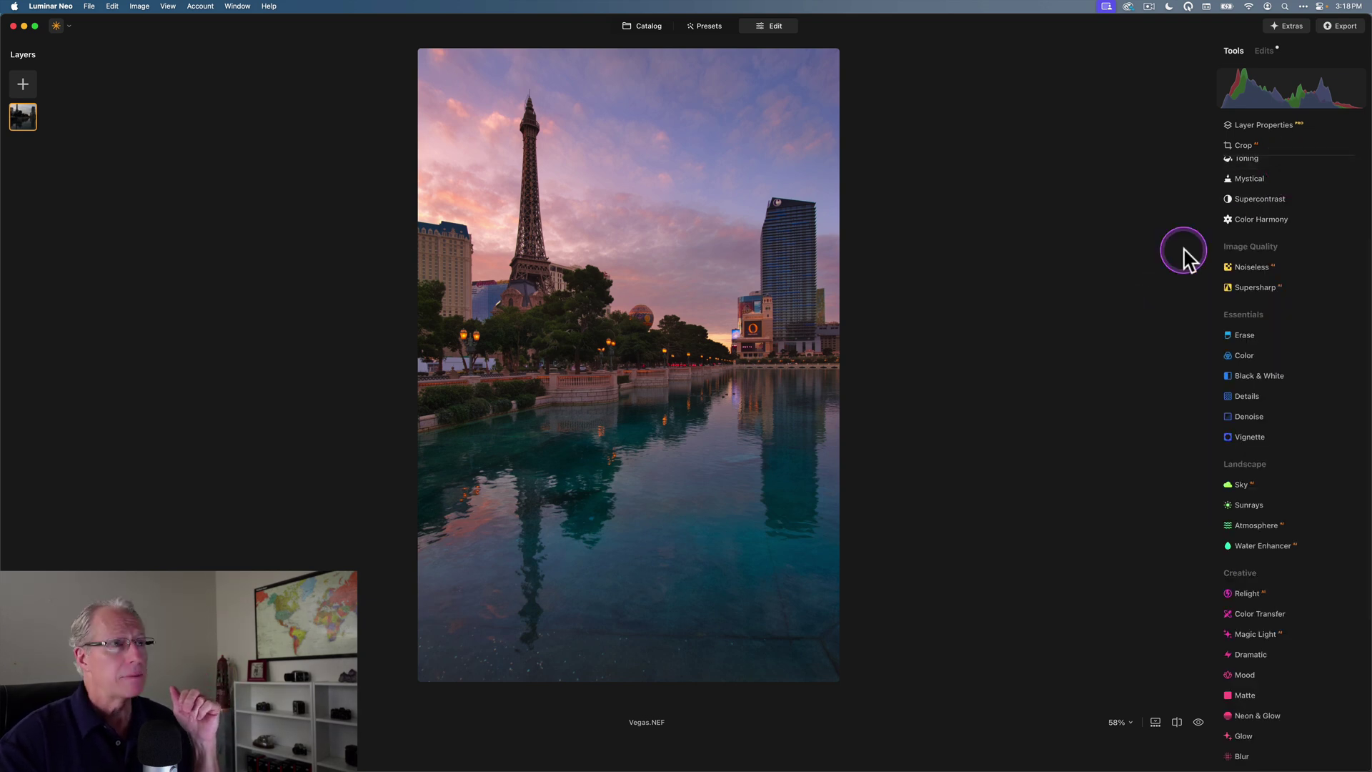
{"action": "key", "text": "backslash"}
{"action": "key", "text": "backslash"}
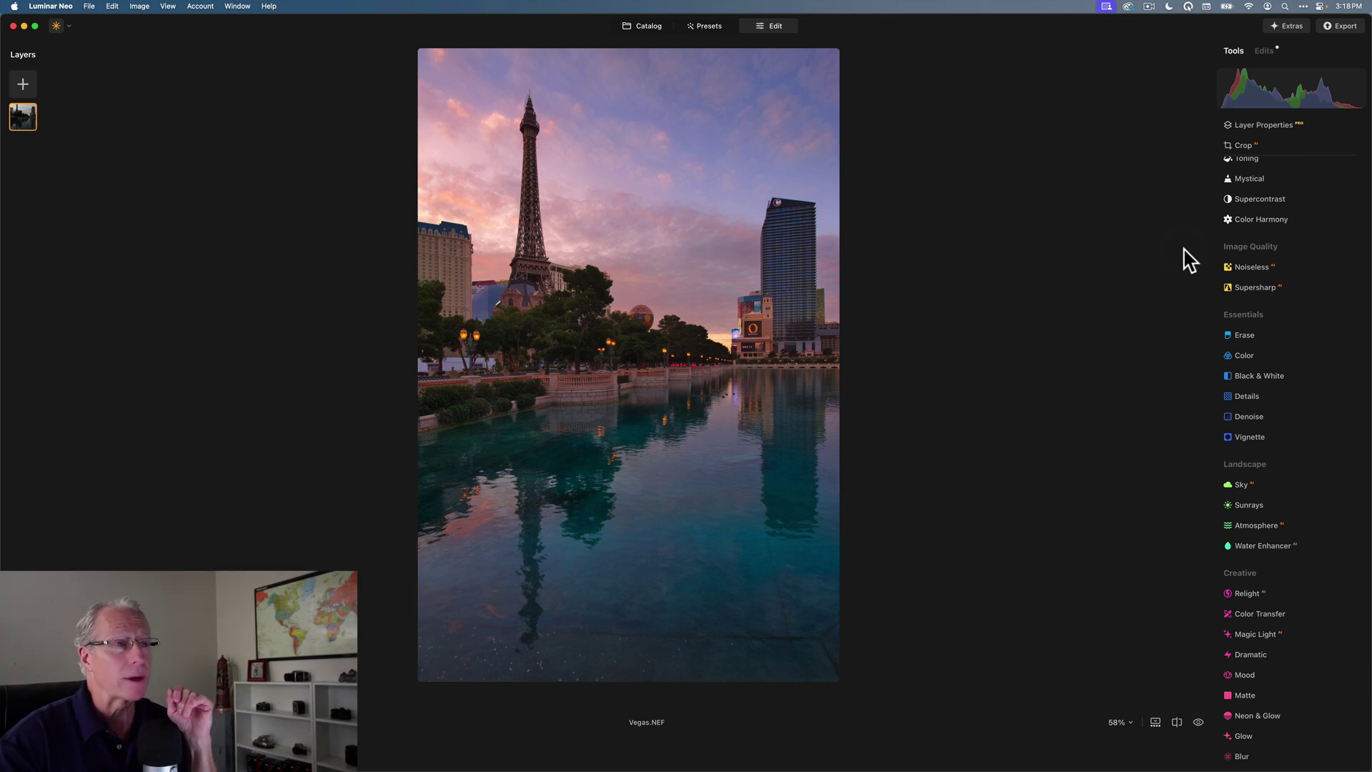
{"action": "key", "text": "backslash"}
{"action": "key", "text": "backslash"}
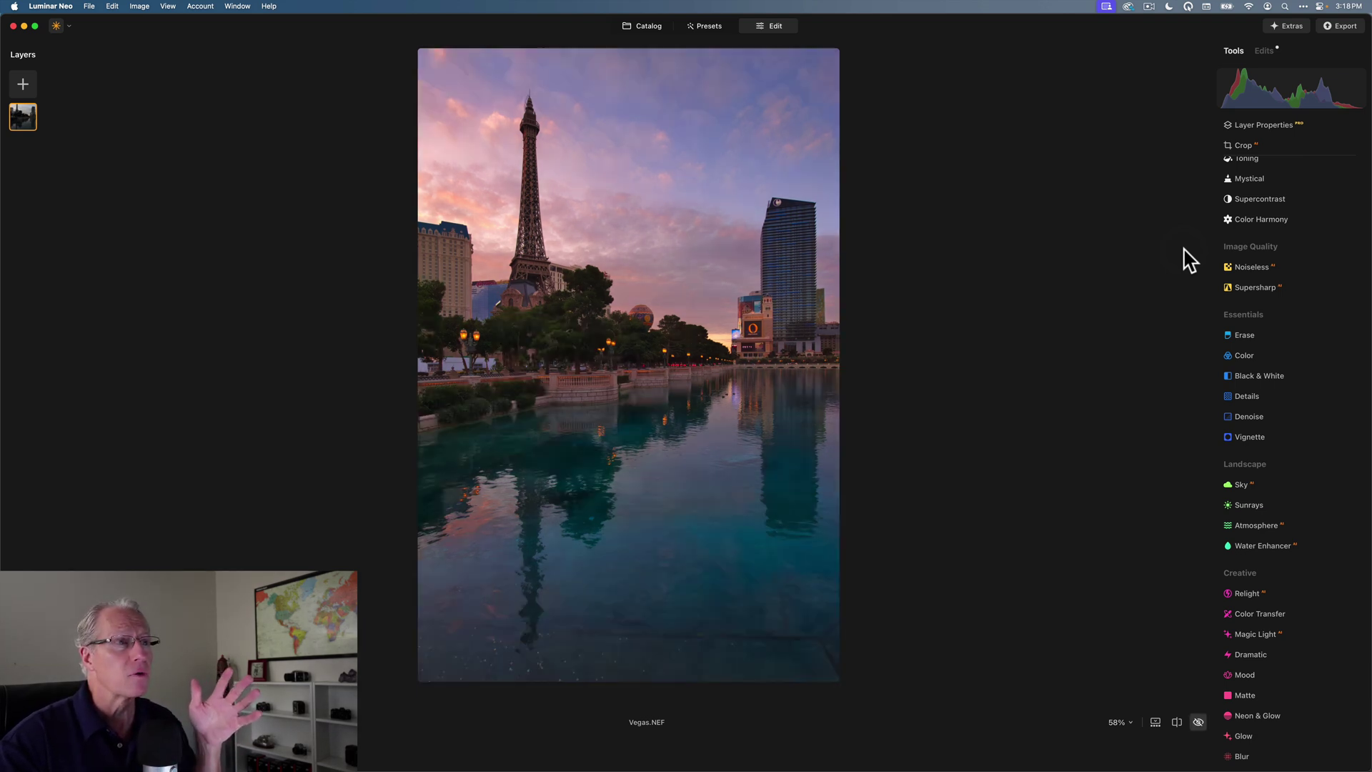